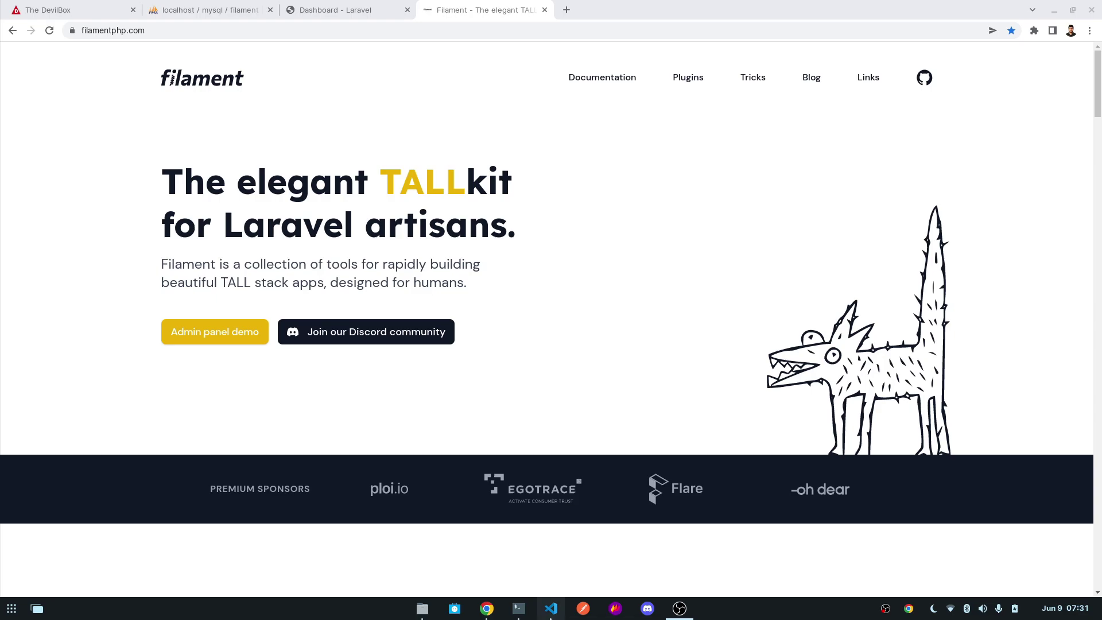
Run 'php artisan make:model Post -m' in Terminal to create the model and migration
{"action": "left_click", "coordinate": [519, 609]}
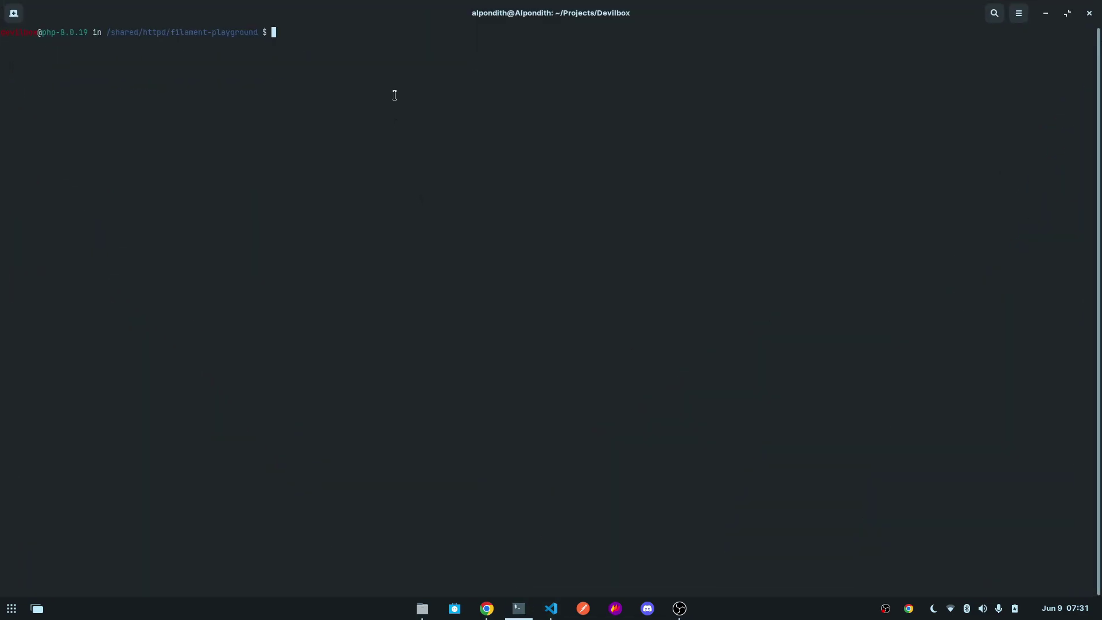
{"action": "type", "text": "php artisan "}
{"action": "type", "text": "make:"}
{"action": "type", "text": "mode"}
{"action": "type", "text": "l "}
{"action": "type", "text": "Post "}
{"action": "type", "text": "-m"}
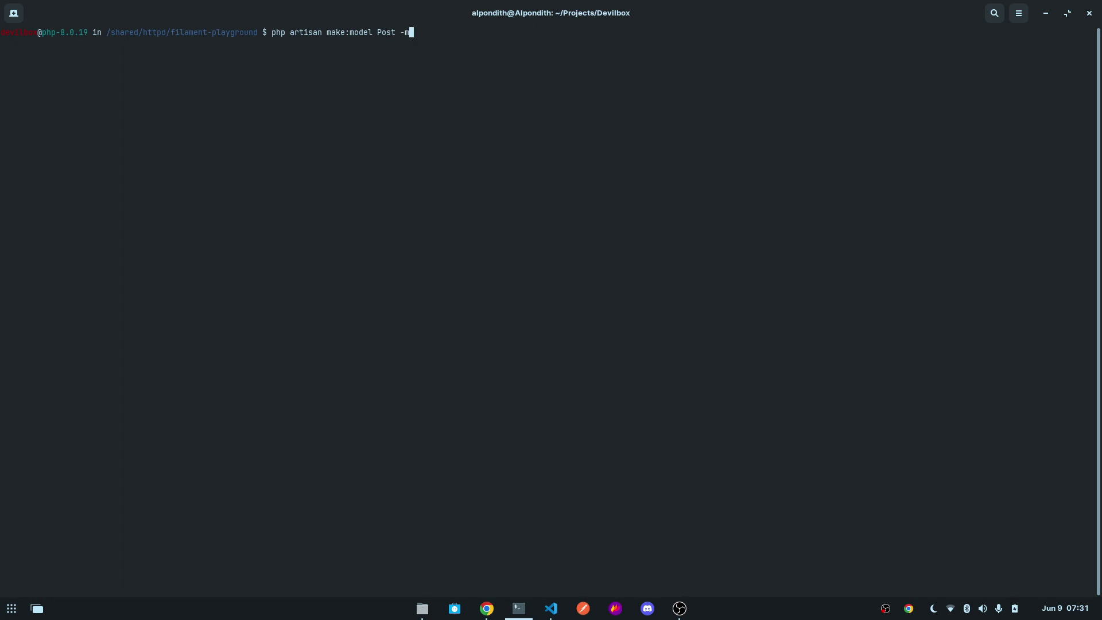
{"action": "key", "text": "Return"}
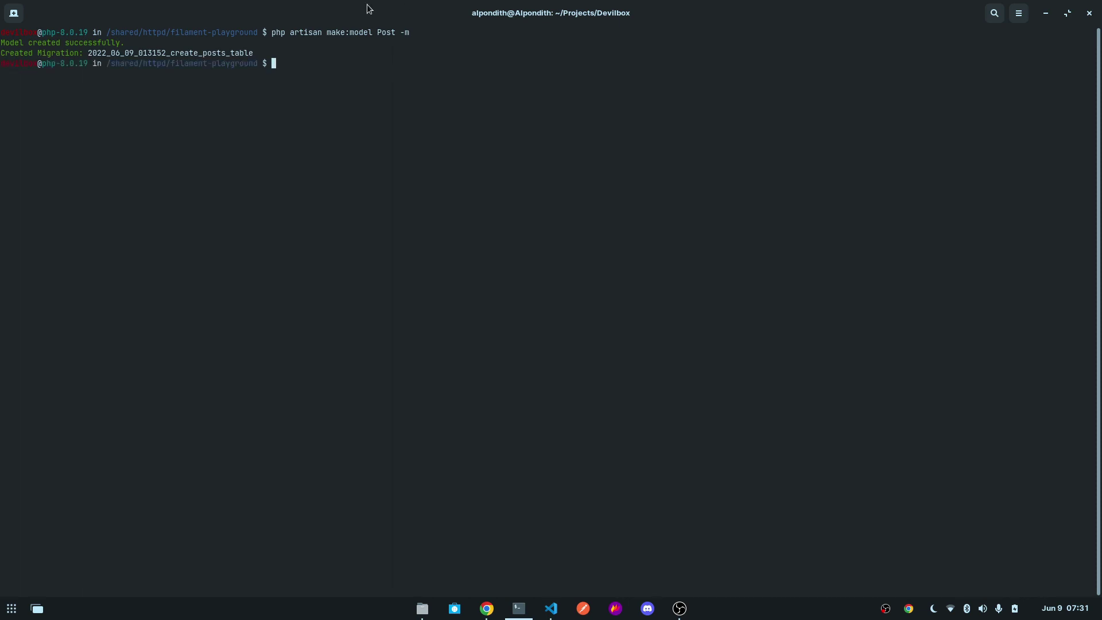
Open the Post.php model from app/Models in VS Code
{"action": "left_click", "coordinate": [550, 612]}
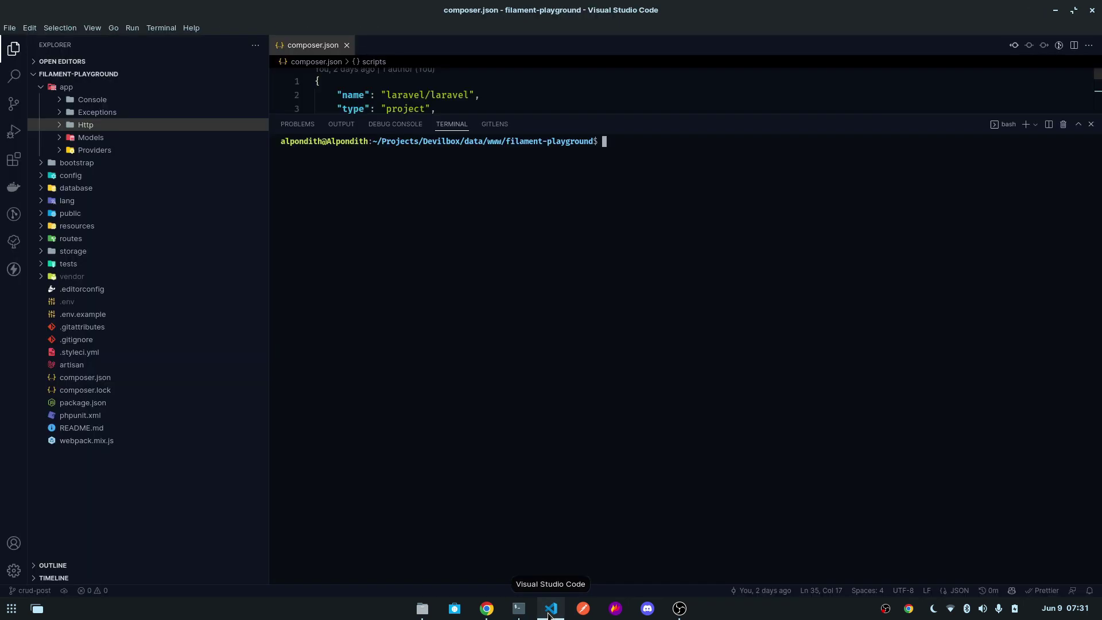
{"action": "left_click", "coordinate": [66, 87]}
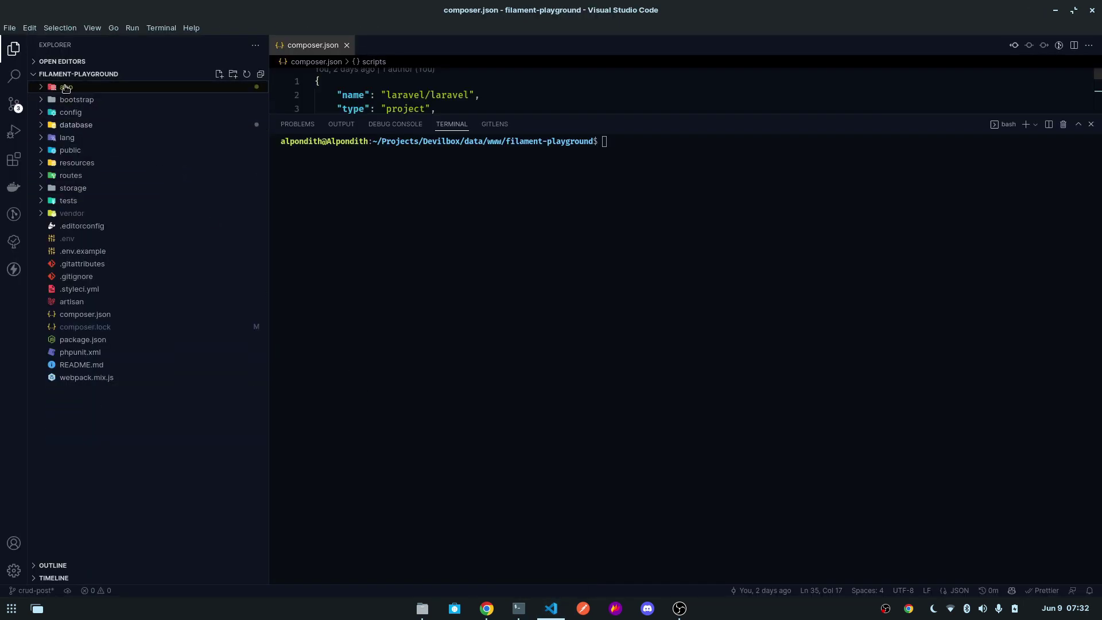
{"action": "left_click", "coordinate": [66, 87]}
{"action": "left_click", "coordinate": [89, 137]}
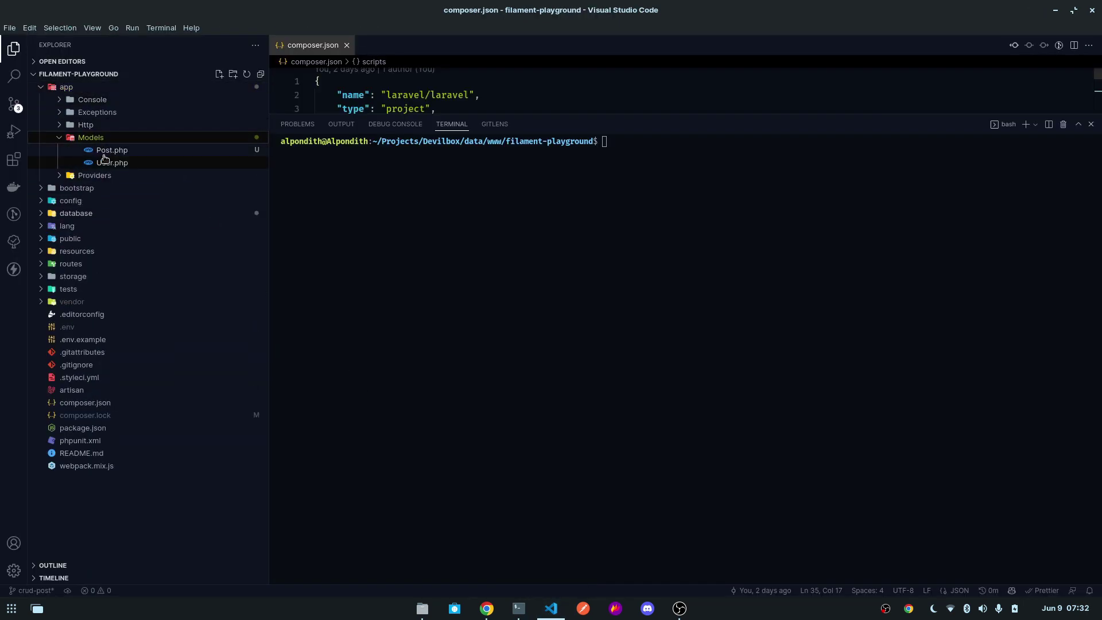
{"action": "left_click", "coordinate": [105, 151]}
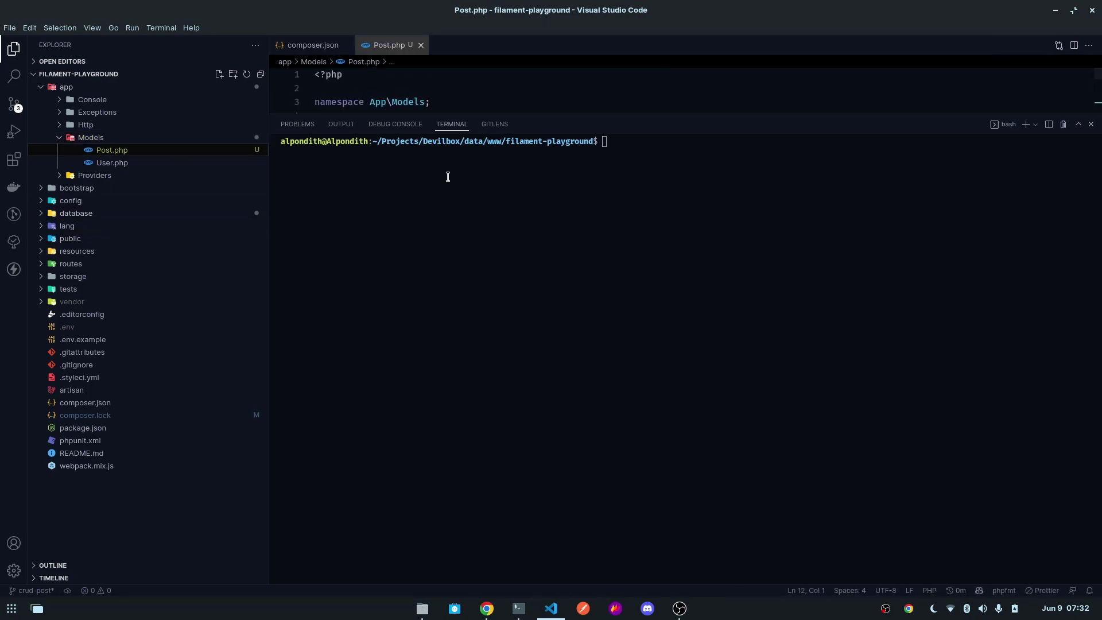
Hide the terminal panel and open the create_posts_table migration from database/migrations
{"action": "left_click", "coordinate": [1091, 124]}
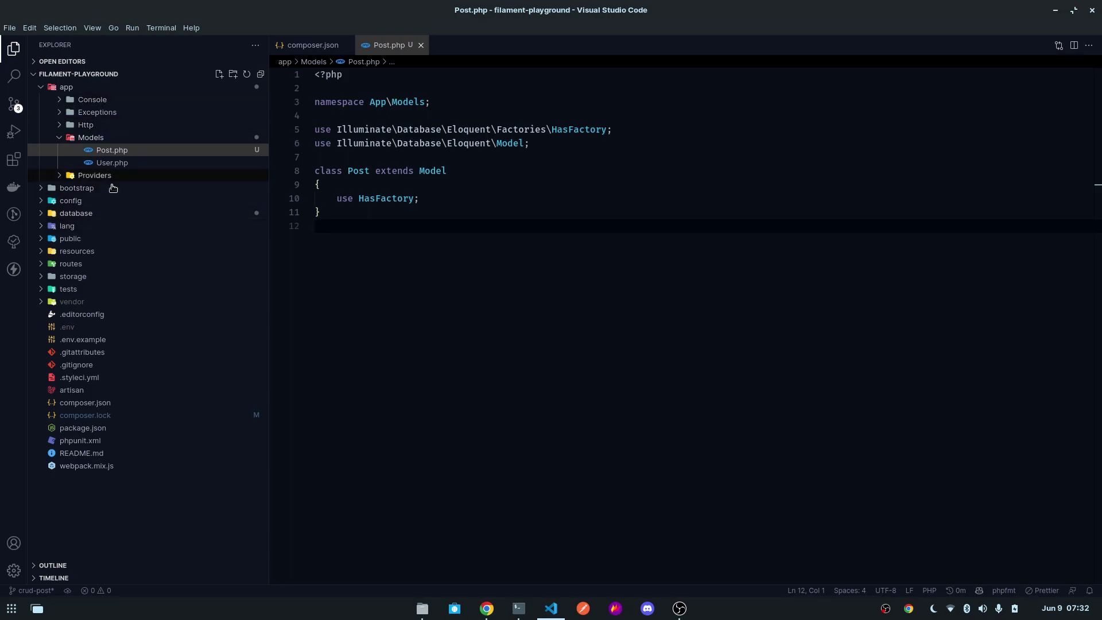
{"action": "left_click", "coordinate": [76, 213]}
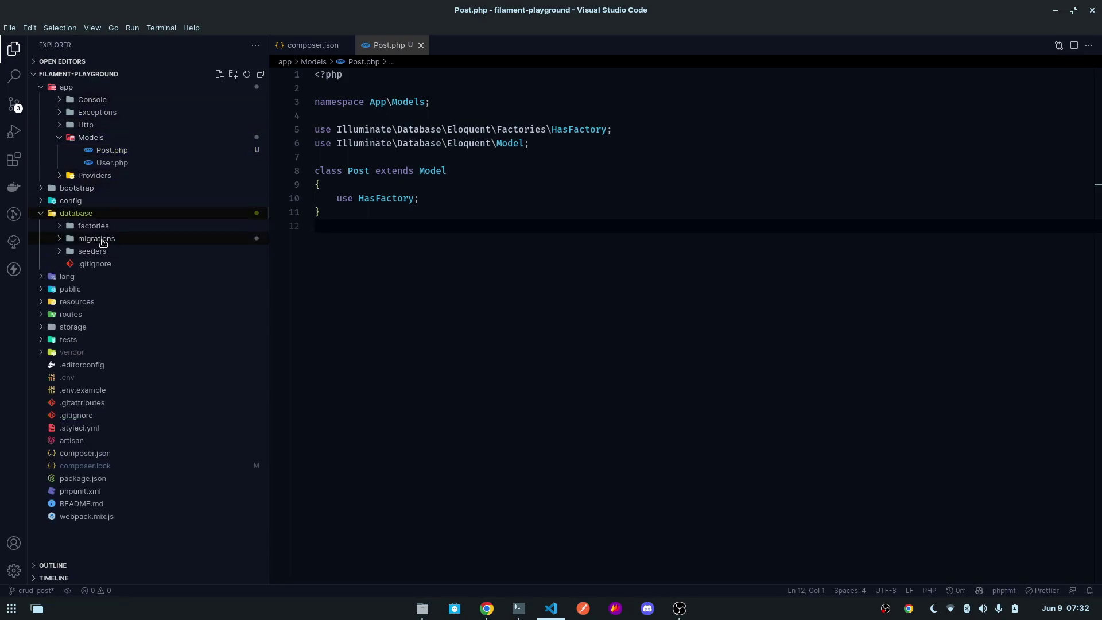
{"action": "left_click", "coordinate": [104, 240]}
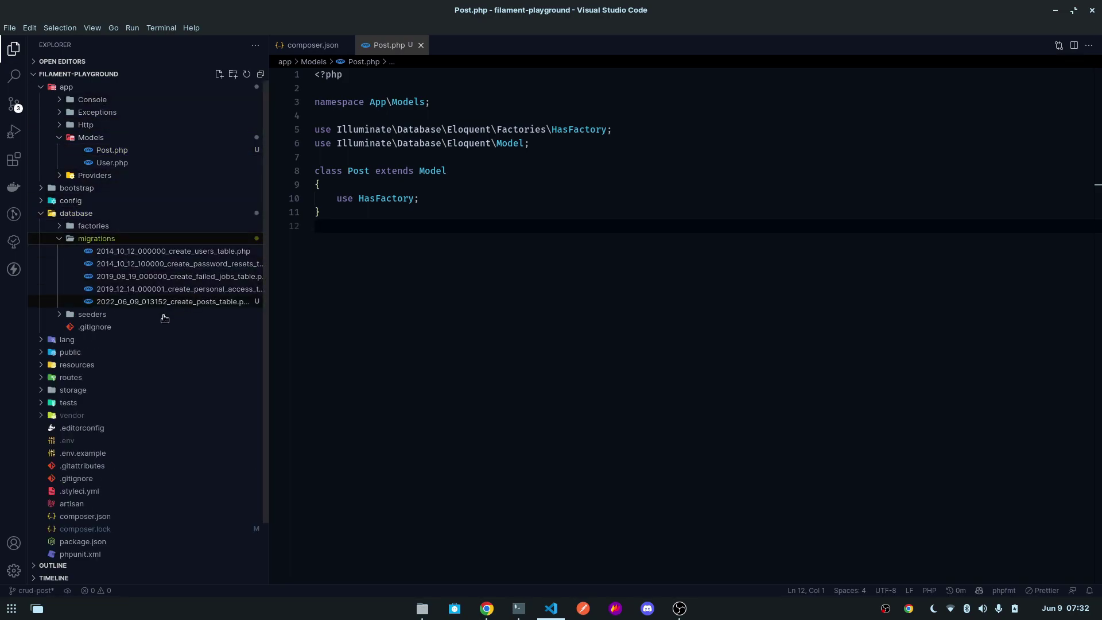
{"action": "left_click", "coordinate": [195, 303]}
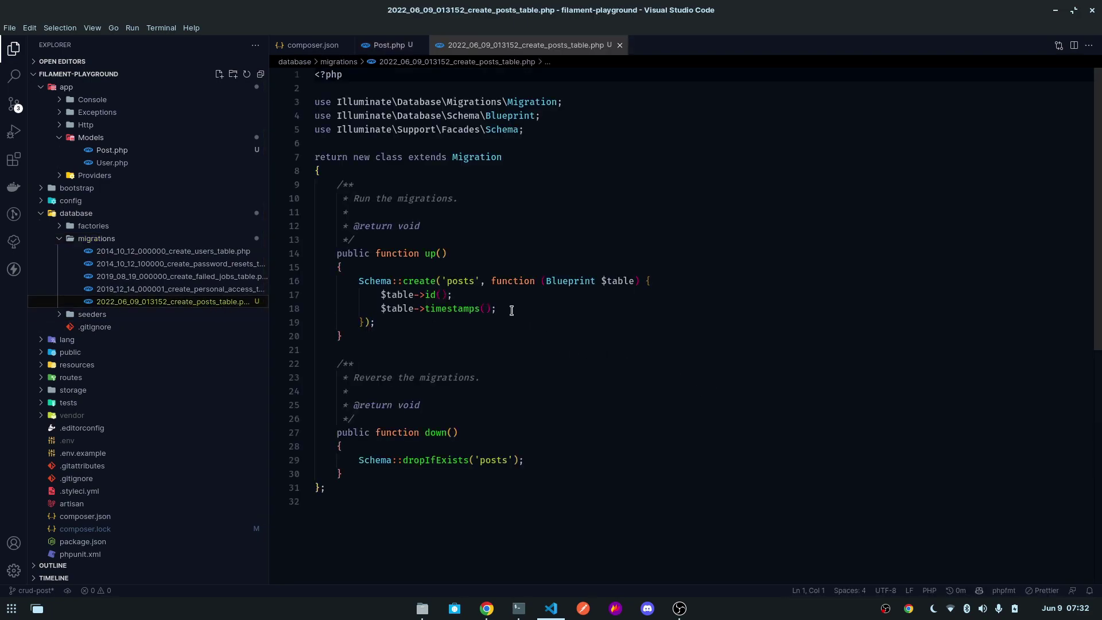
Add string('title'), string('slug') and text('content') below $table->id() using Copilot suggestions
{"action": "left_click", "coordinate": [479, 295]}
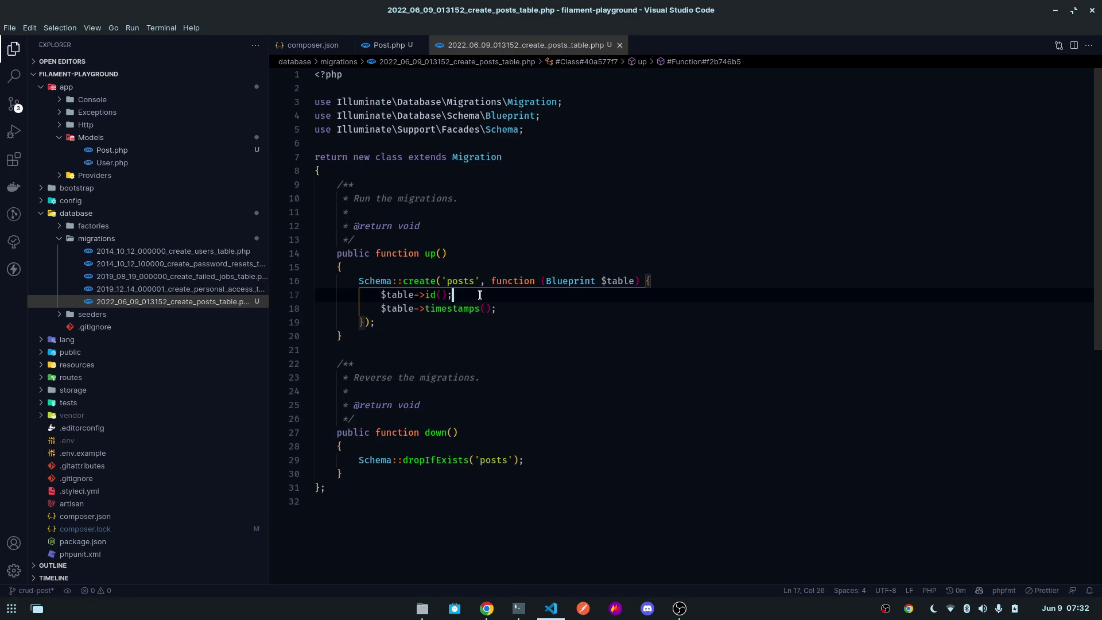
{"action": "key", "text": "Return"}
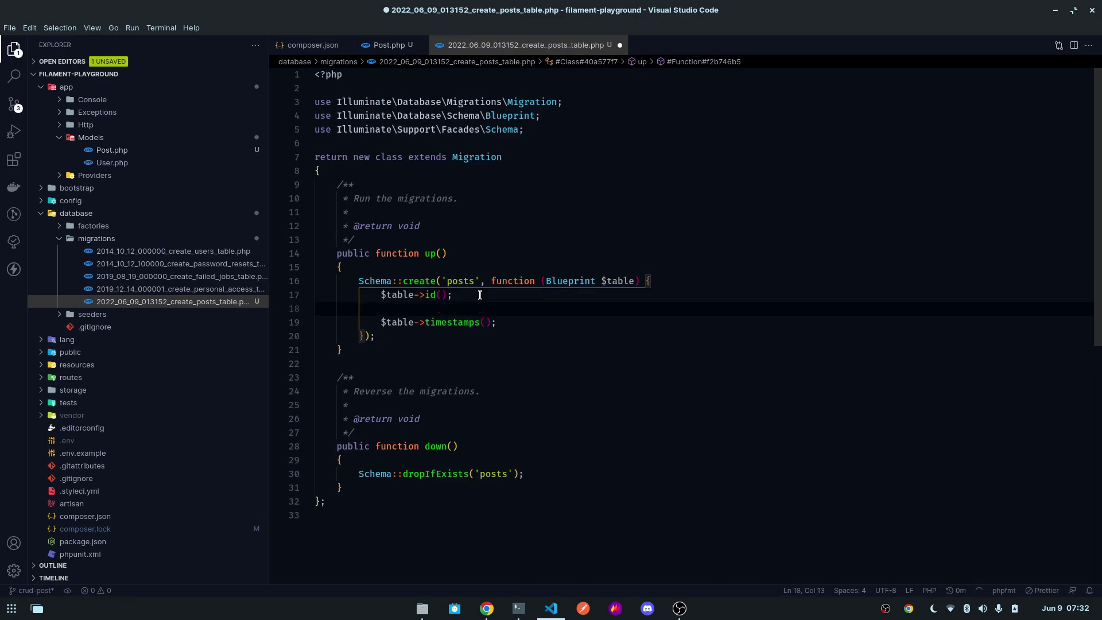
{"action": "type", "text": "$"}
{"action": "key", "text": "Tab"}
{"action": "key", "text": "Return"}
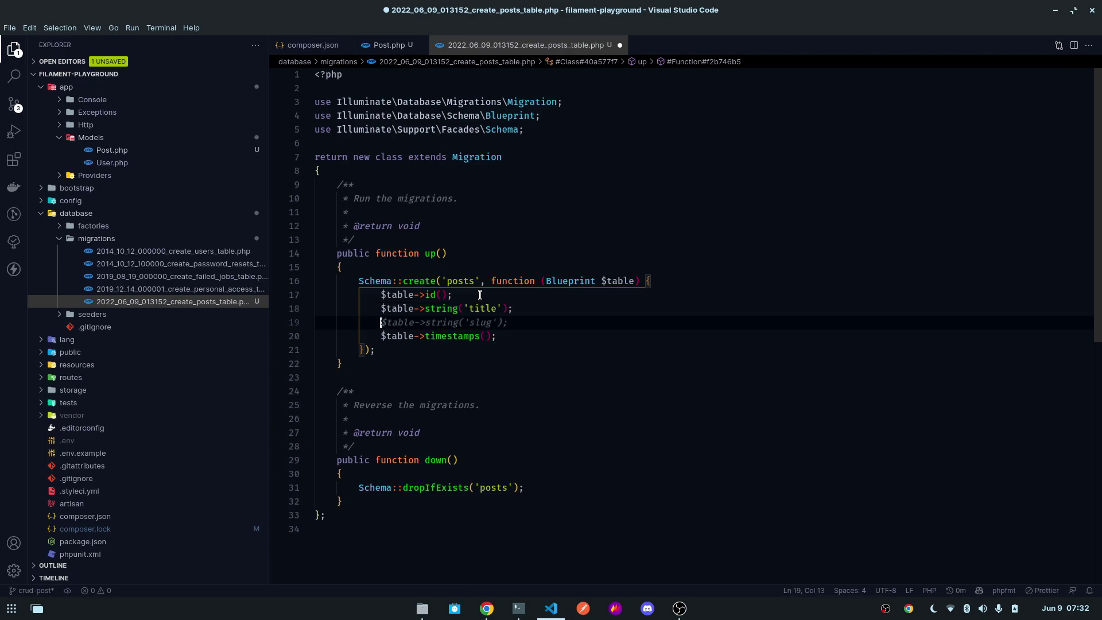
{"action": "key", "text": "Tab"}
{"action": "key", "text": "Return"}
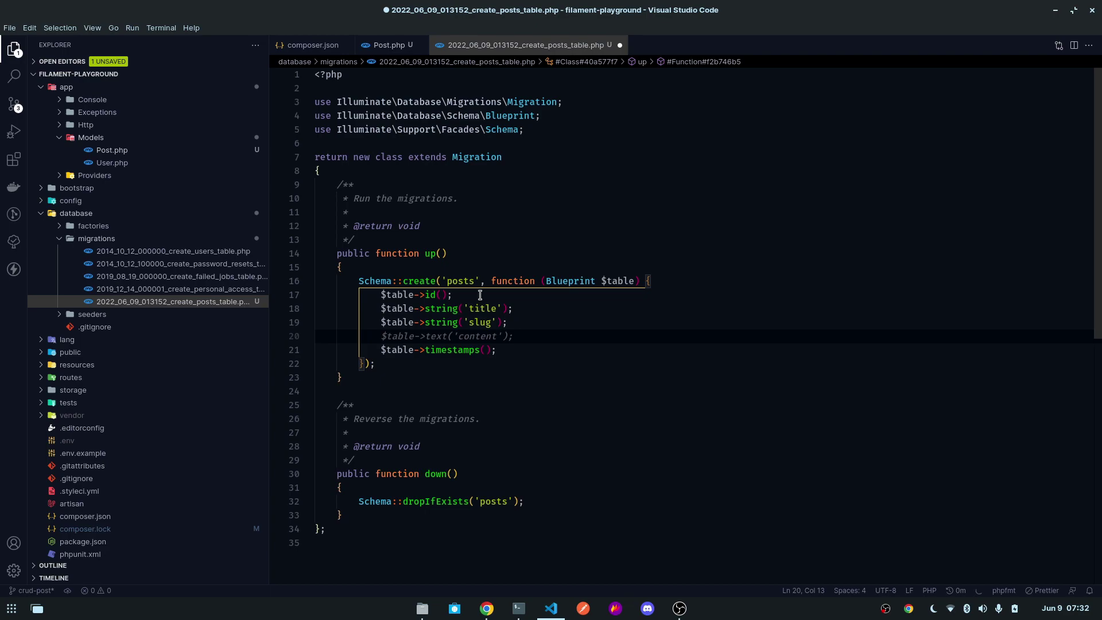
{"action": "key", "text": "Tab"}
{"action": "left_click", "coordinate": [537, 364]}
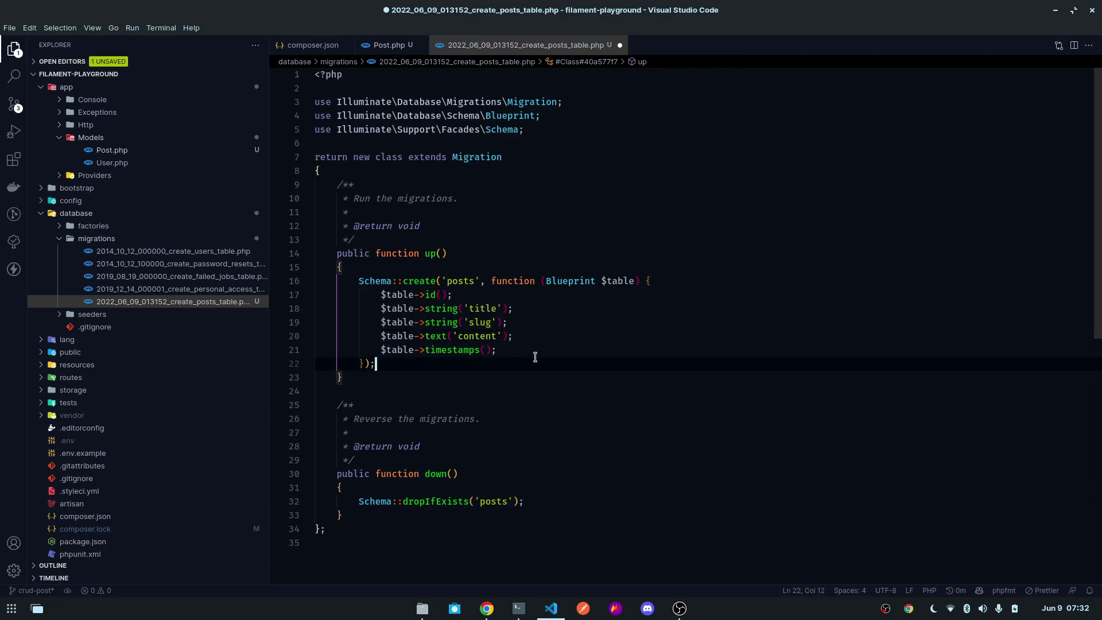
Run 'php artisan migrate' in Terminal to create the posts table
{"action": "left_click", "coordinate": [518, 608]}
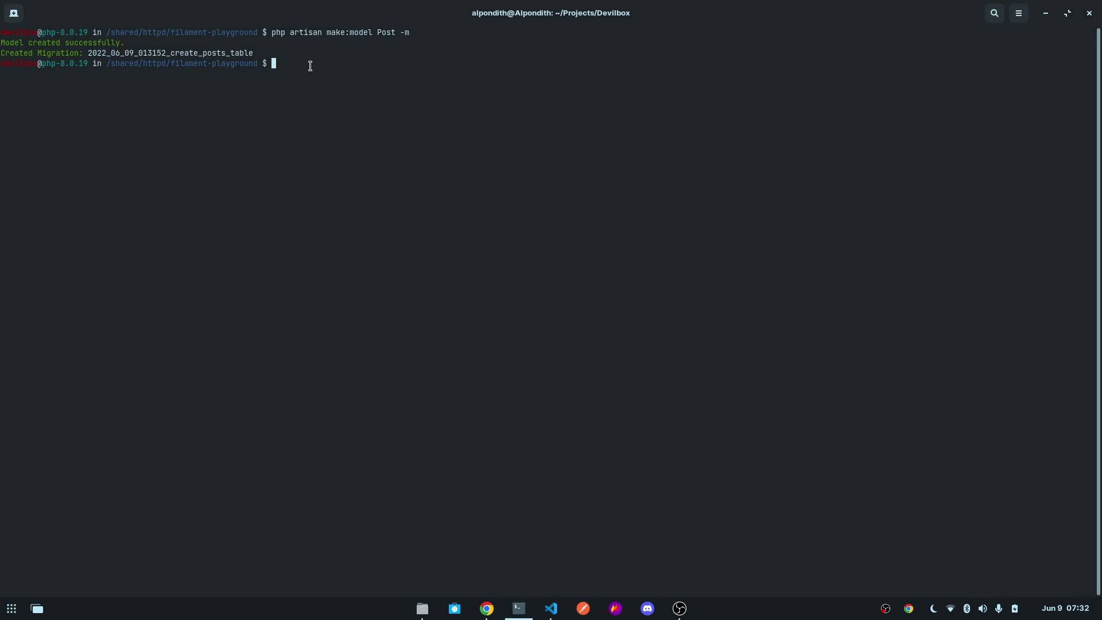
{"action": "type", "text": "php "}
{"action": "type", "text": "artisan mig"}
{"action": "type", "text": "rate"}
{"action": "key", "text": "Return"}
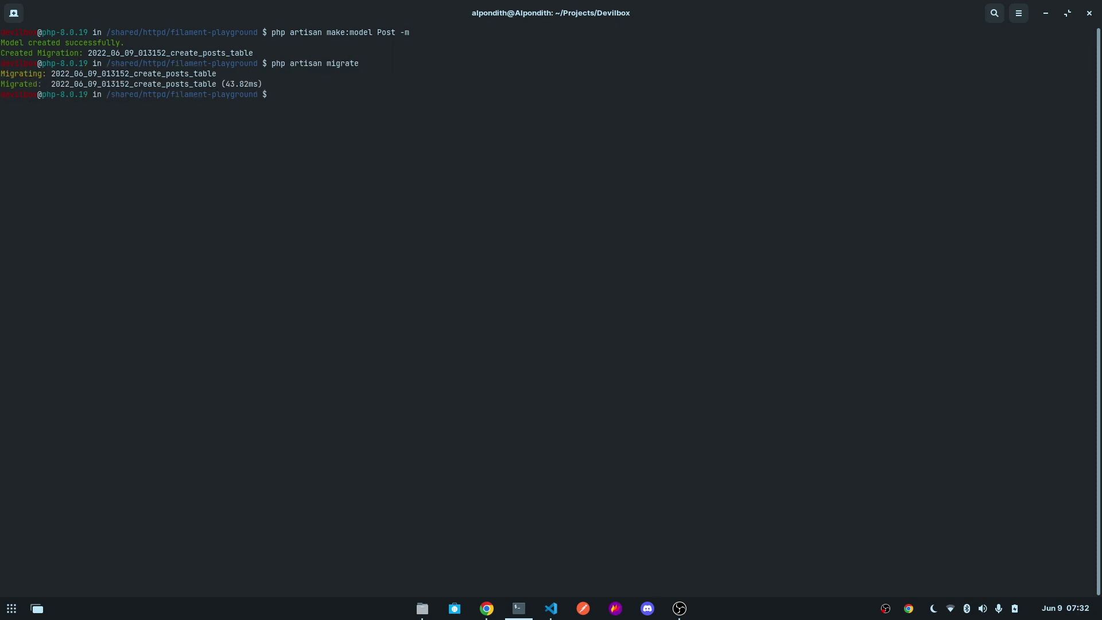
Refresh the filament database in phpMyAdmin and browse the empty posts table
{"action": "left_click", "coordinate": [486, 609]}
{"action": "left_click", "coordinate": [347, 9]}
{"action": "left_click", "coordinate": [211, 10]}
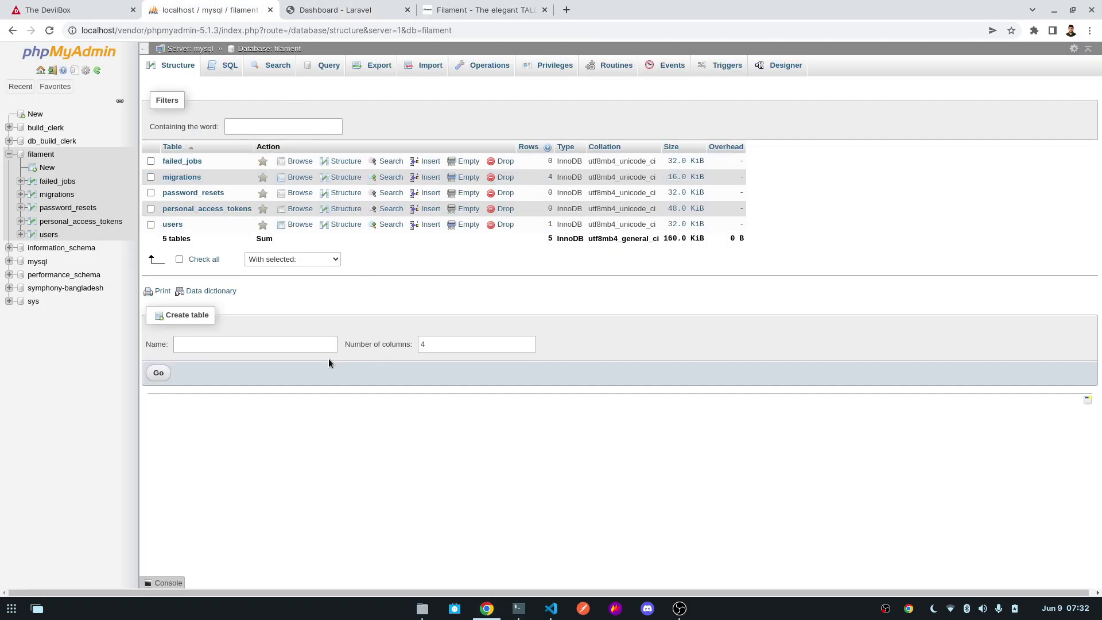
{"action": "left_click", "coordinate": [51, 30]}
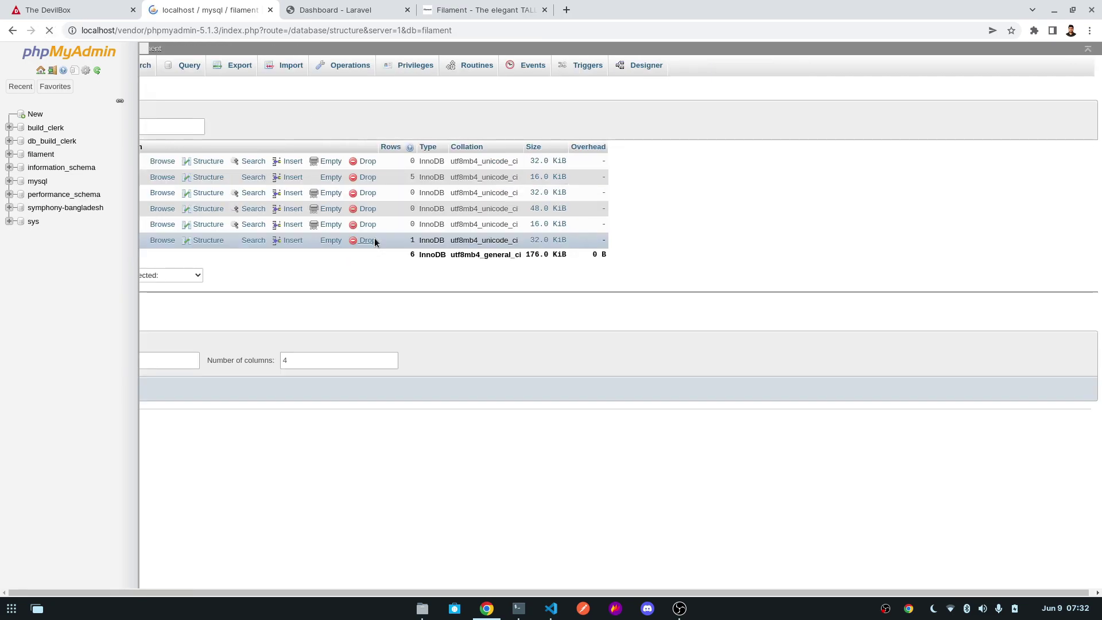
{"action": "left_click", "coordinate": [177, 224]}
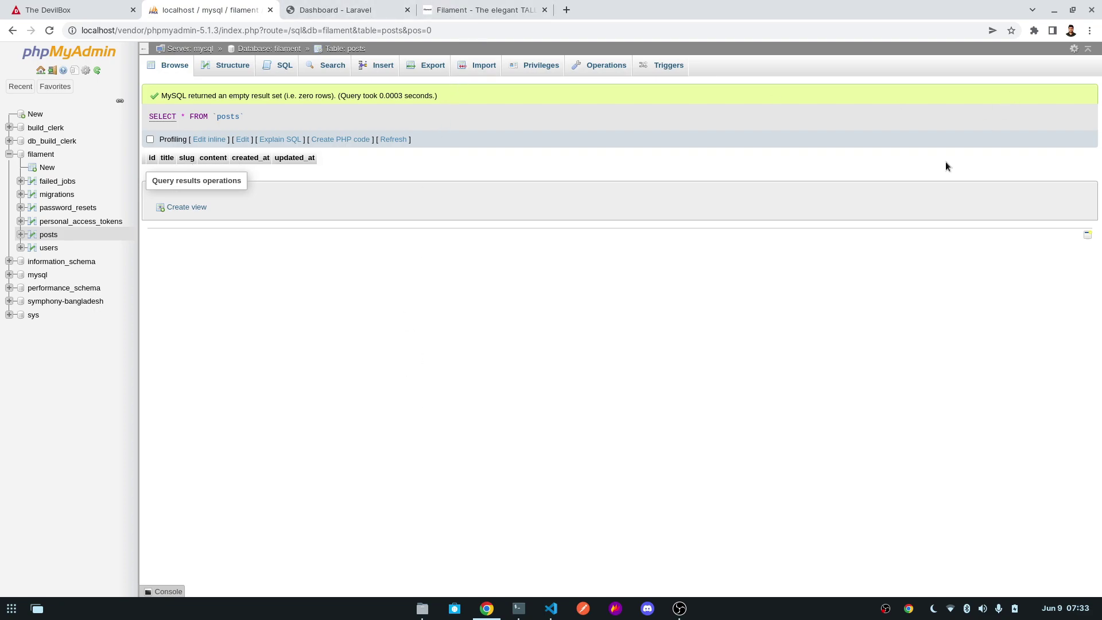
Add 'protected $guarded = [];' to the Post model class and save the formatted file
{"action": "left_click", "coordinate": [551, 607]}
{"action": "left_click", "coordinate": [561, 320]}
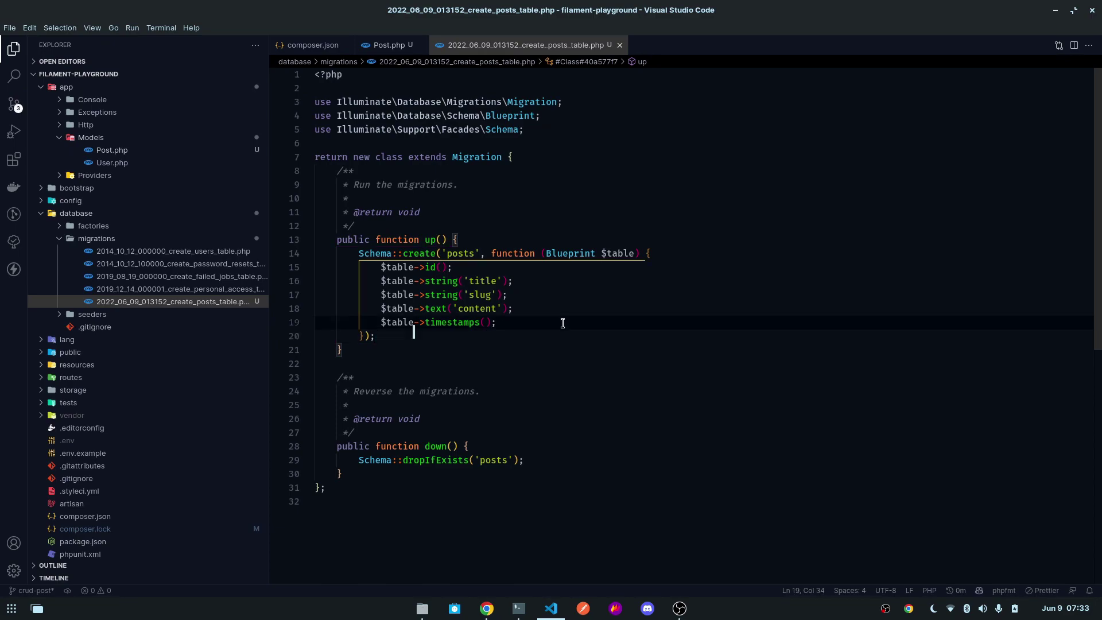
{"action": "left_click", "coordinate": [388, 45]}
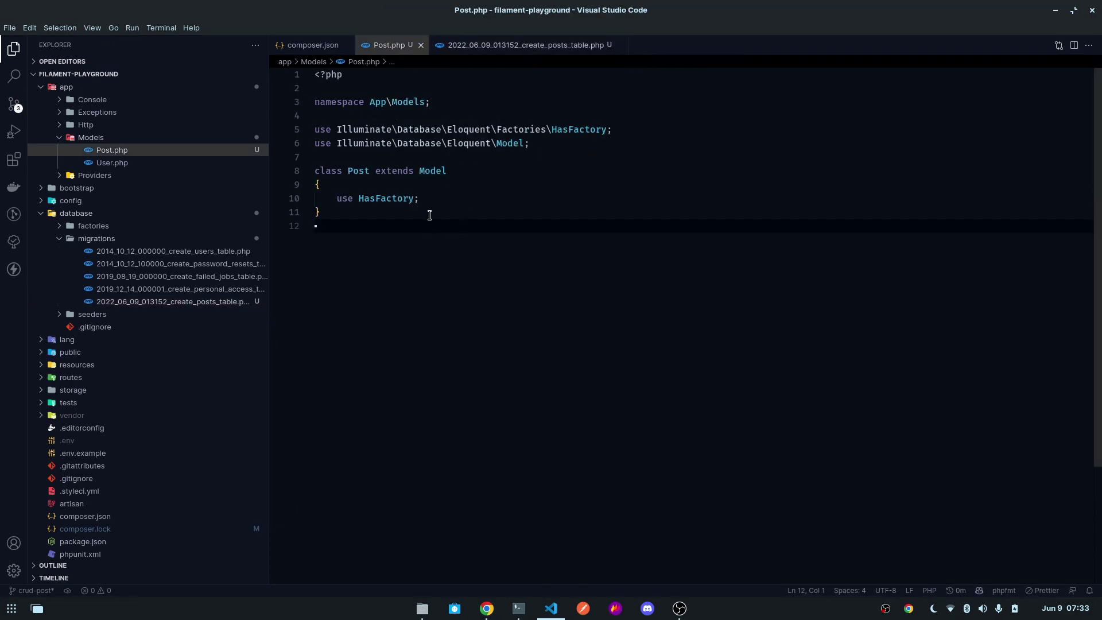
{"action": "left_click", "coordinate": [439, 195]}
{"action": "key", "text": "Return"}
{"action": "key", "text": "Return"}
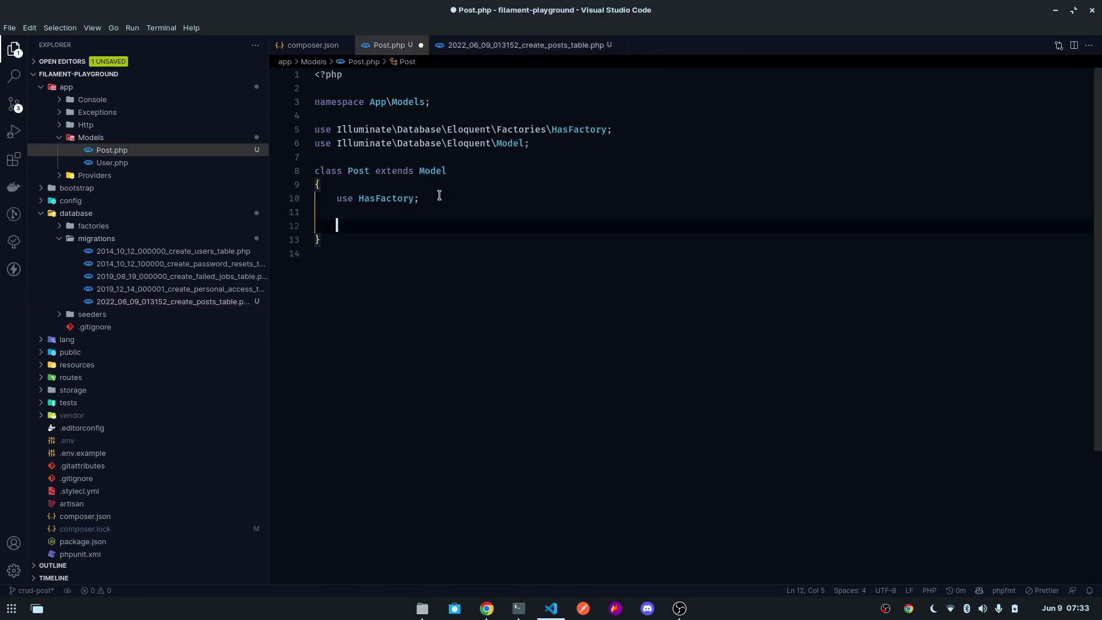
{"action": "type", "text": "pro"}
{"action": "type", "text": "tected "}
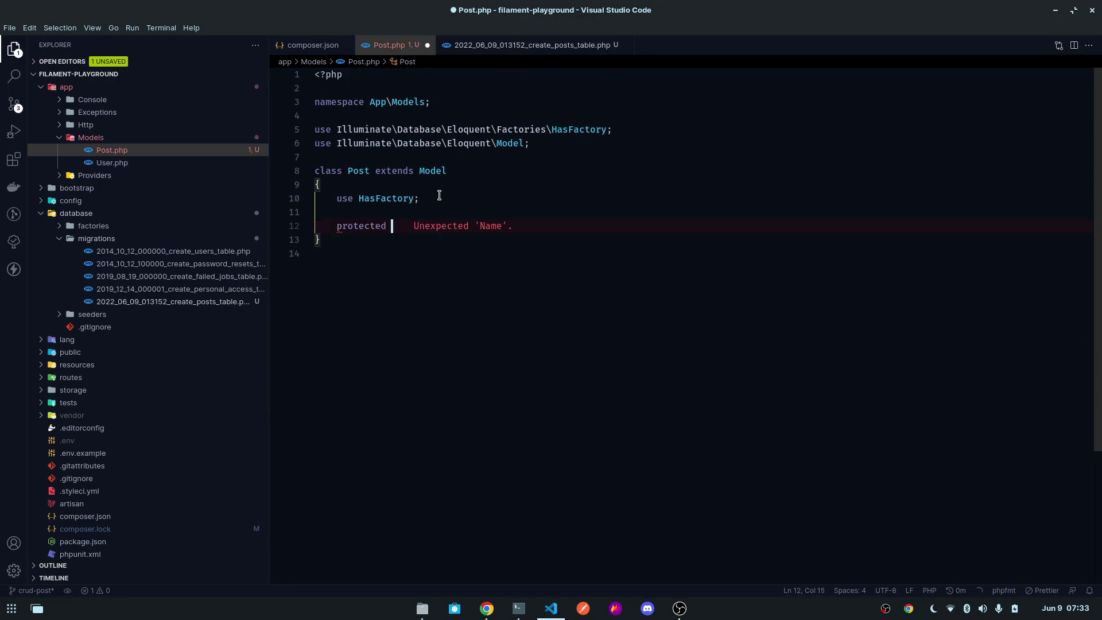
{"action": "type", "text": "$u"}
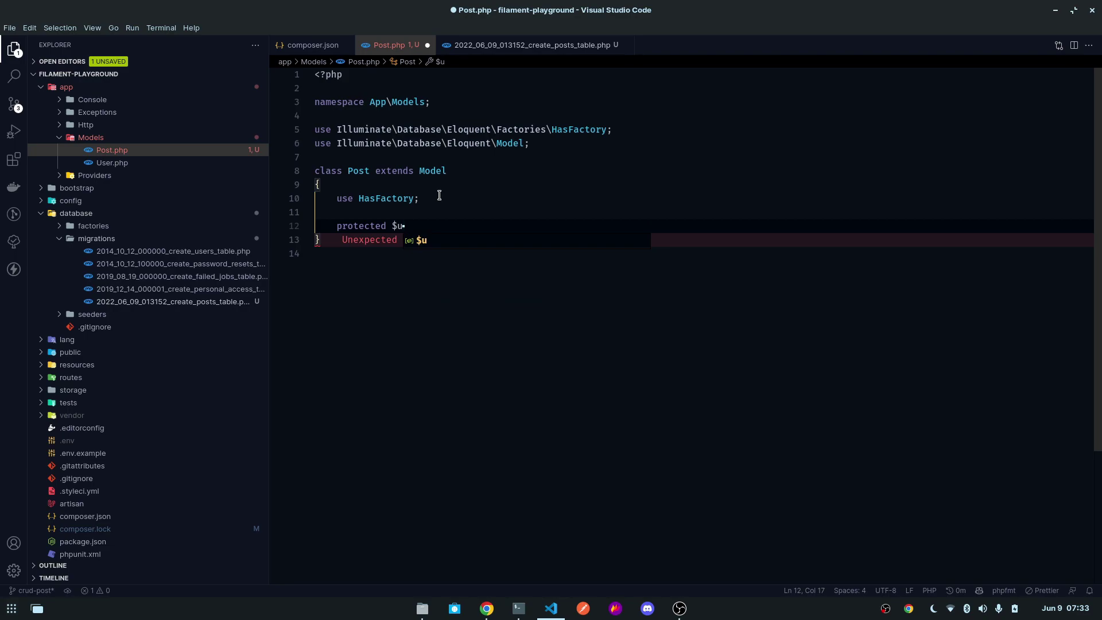
{"action": "key", "text": "BackSpace"}
{"action": "type", "text": "guarded"}
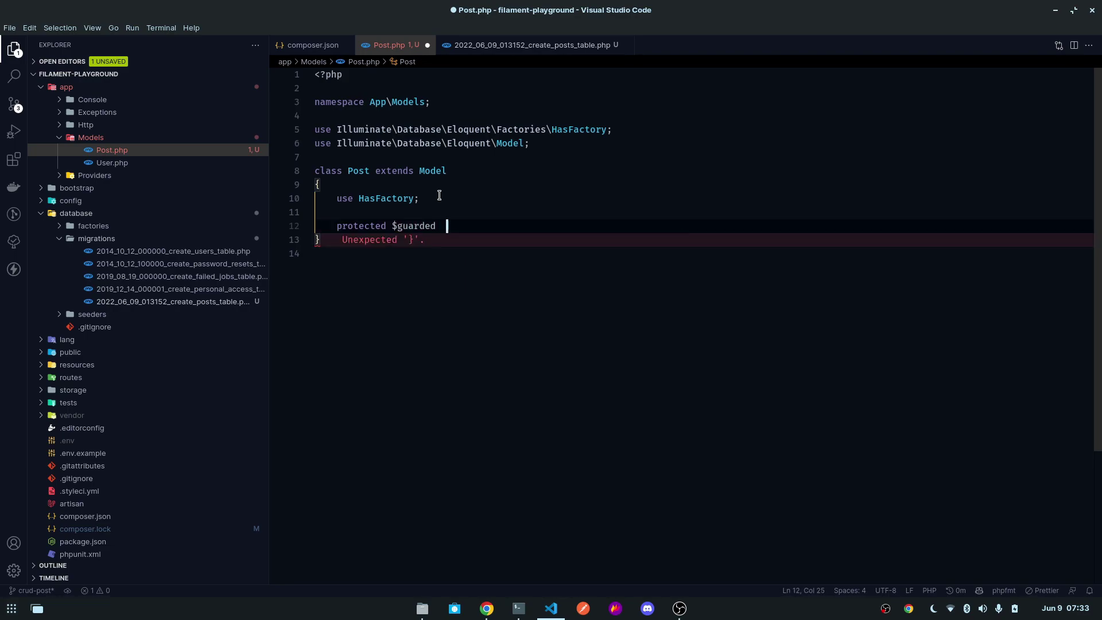
{"action": "type", "text": "  = [];"}
{"action": "left_click", "coordinate": [450, 262]}
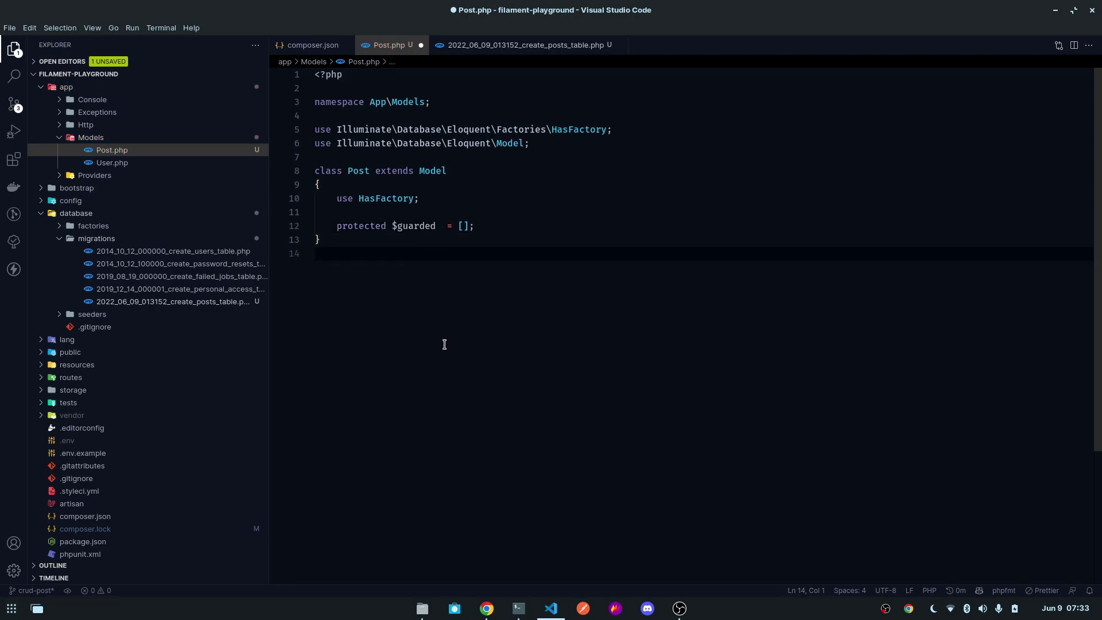
{"action": "key", "text": "ctrl+s"}
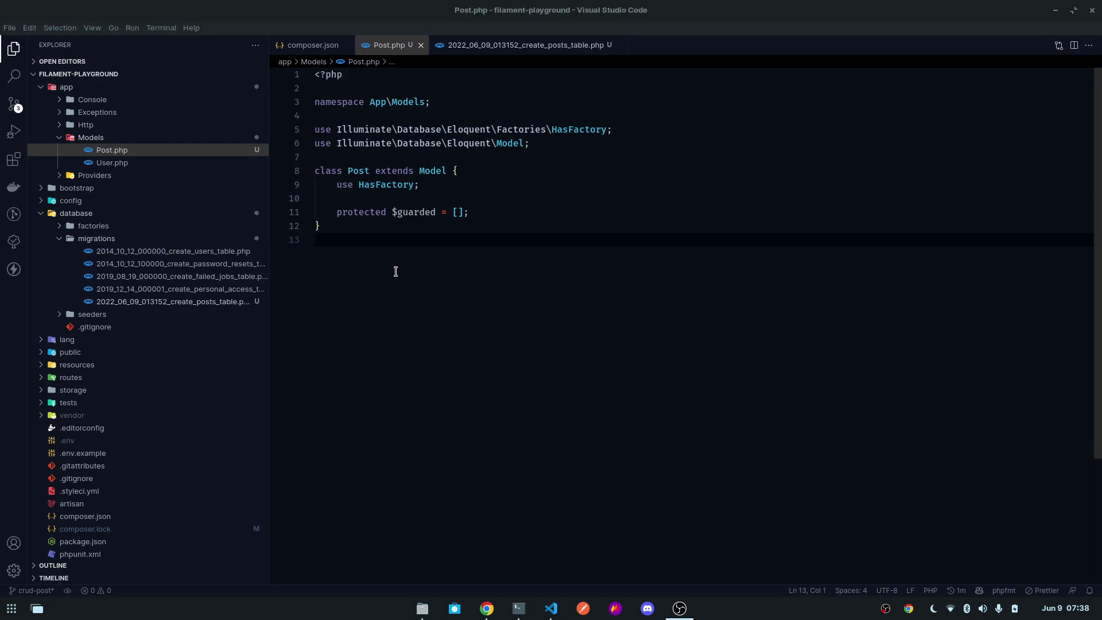
Open the Filament documentation's Resources Getting Started guide
{"action": "left_click", "coordinate": [486, 608]}
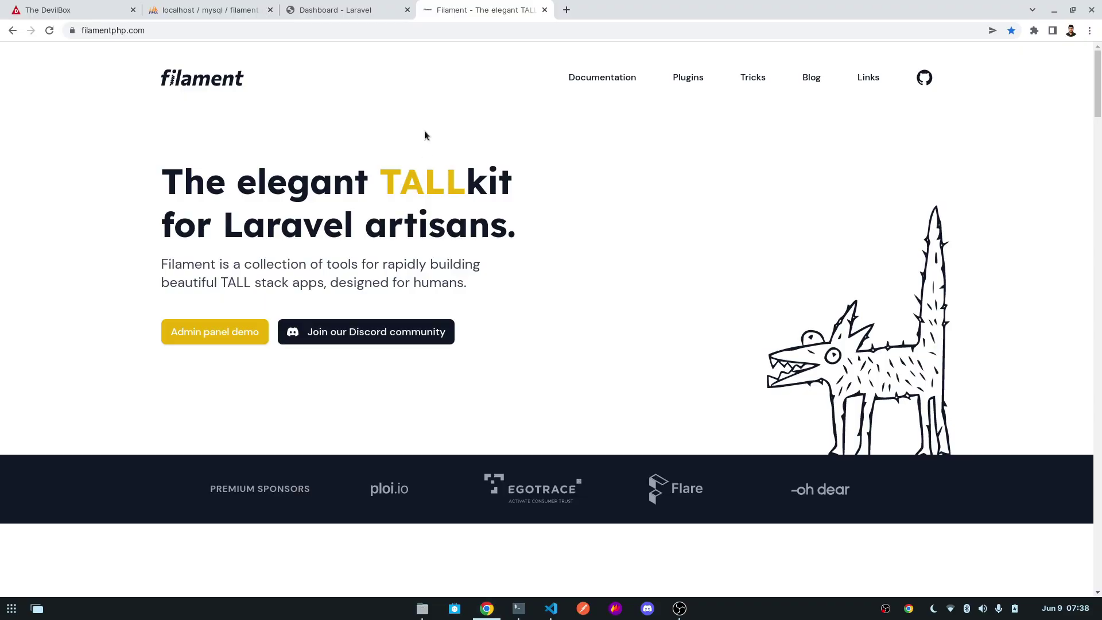
{"action": "left_click", "coordinate": [606, 78]}
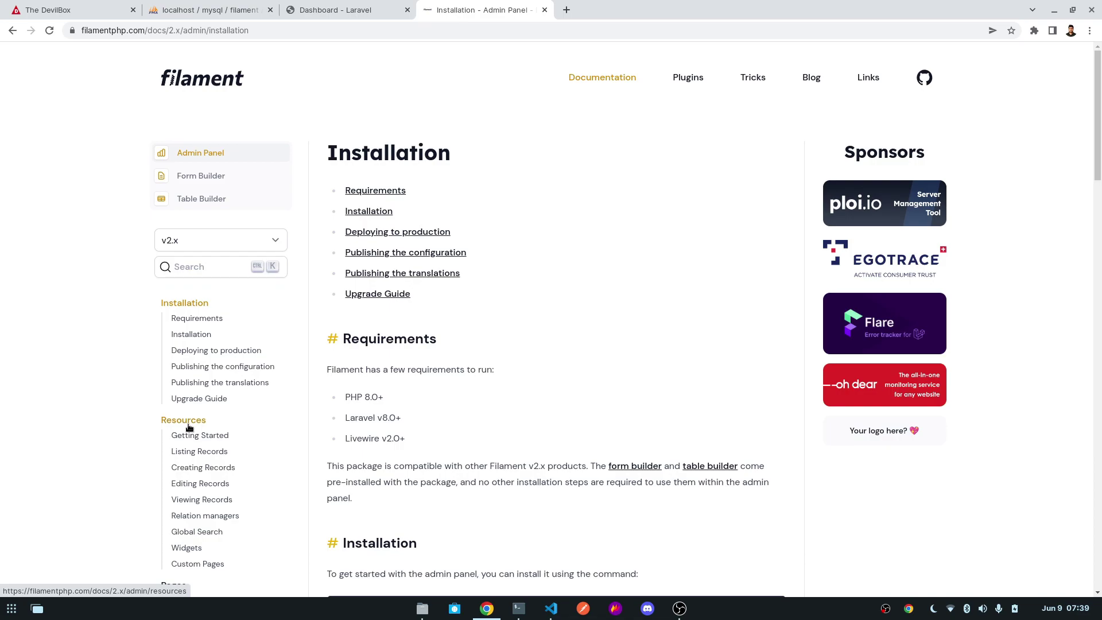
{"action": "left_click", "coordinate": [189, 424]}
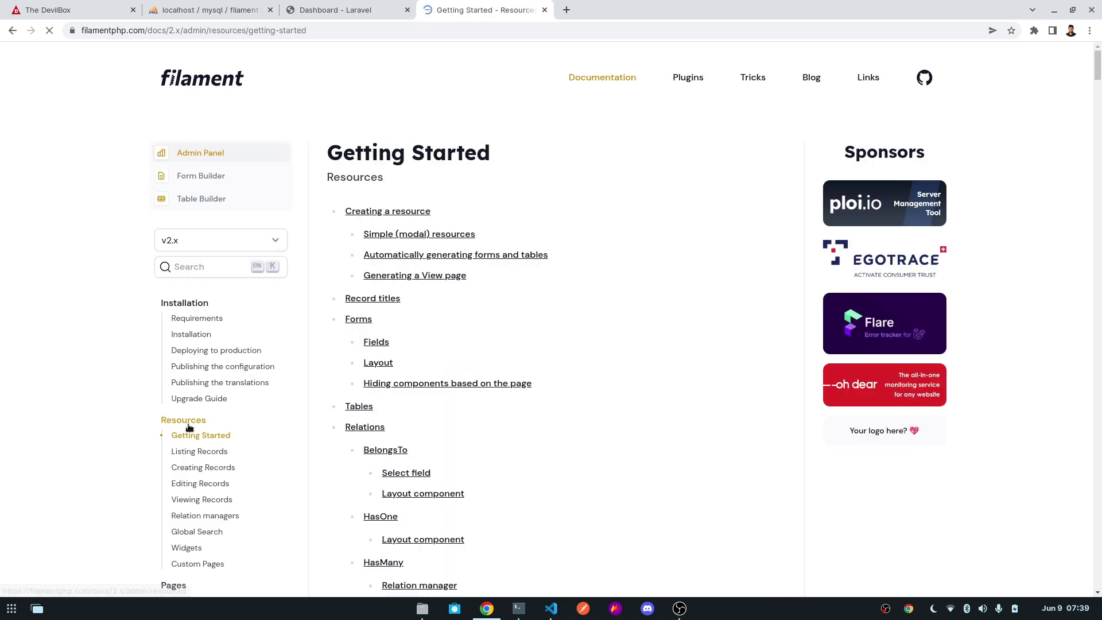
{"action": "scroll", "coordinate": [546, 282], "scroll_direction": "down", "scroll_amount": 1}
{"action": "scroll", "coordinate": [543, 283], "scroll_direction": "down", "scroll_amount": 2}
{"action": "scroll", "coordinate": [543, 283], "scroll_direction": "down", "scroll_amount": 3}
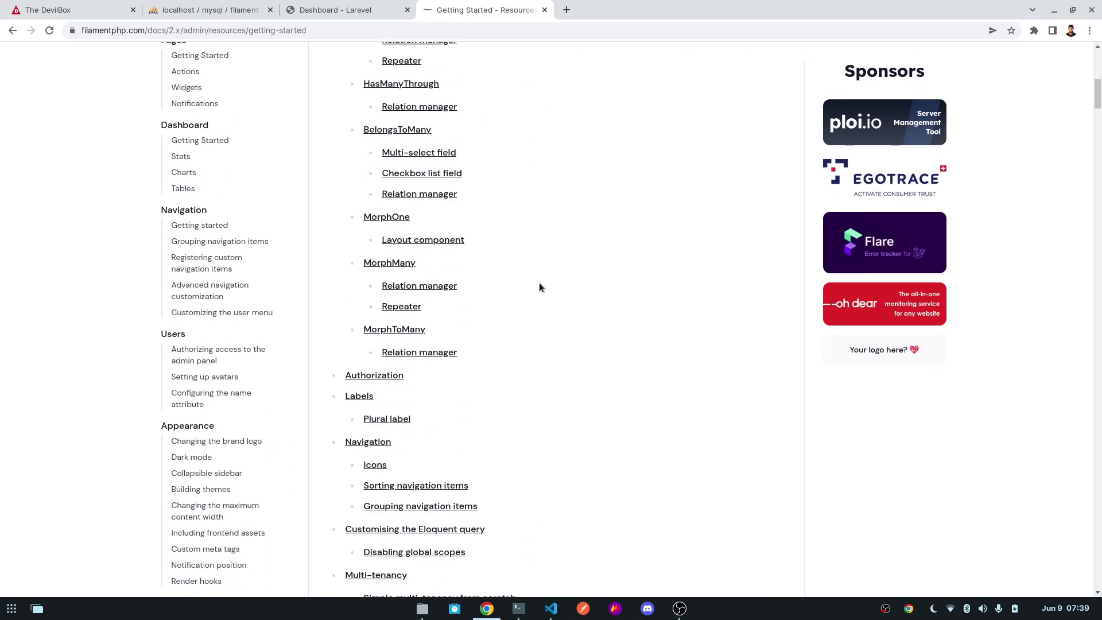
{"action": "scroll", "coordinate": [539, 282], "scroll_direction": "down", "scroll_amount": 3}
{"action": "scroll", "coordinate": [537, 280], "scroll_direction": "down", "scroll_amount": 3}
{"action": "scroll", "coordinate": [537, 281], "scroll_direction": "down", "scroll_amount": 2}
{"action": "scroll", "coordinate": [537, 279], "scroll_direction": "down", "scroll_amount": 1}
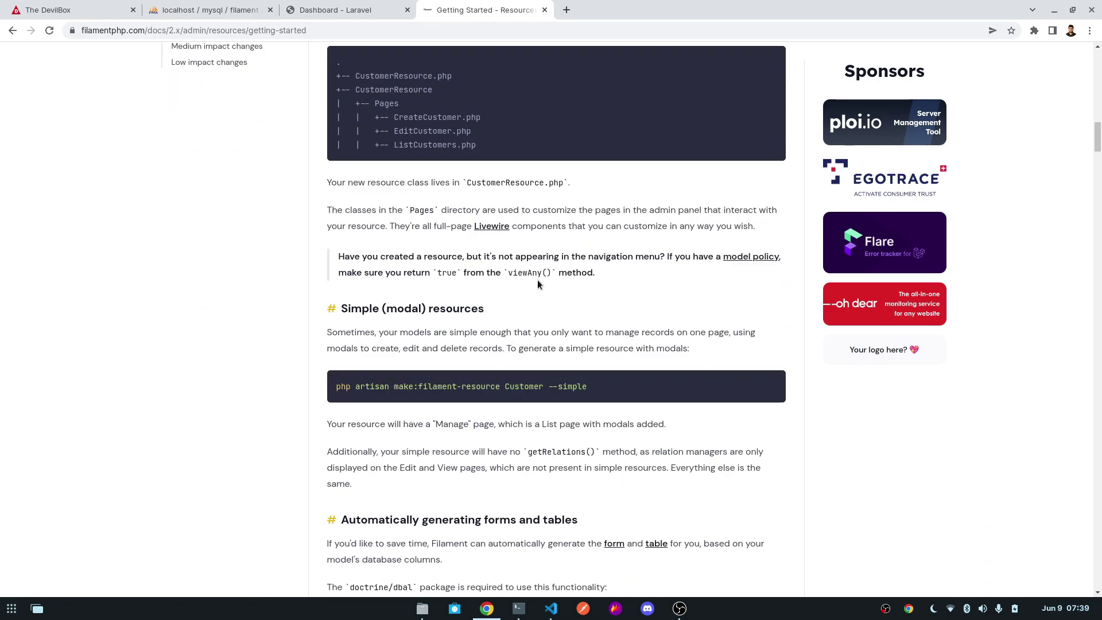
{"action": "scroll", "coordinate": [537, 279], "scroll_direction": "down", "scroll_amount": 2}
{"action": "scroll", "coordinate": [538, 280], "scroll_direction": "down", "scroll_amount": 2}
{"action": "scroll", "coordinate": [533, 280], "scroll_direction": "down", "scroll_amount": 1}
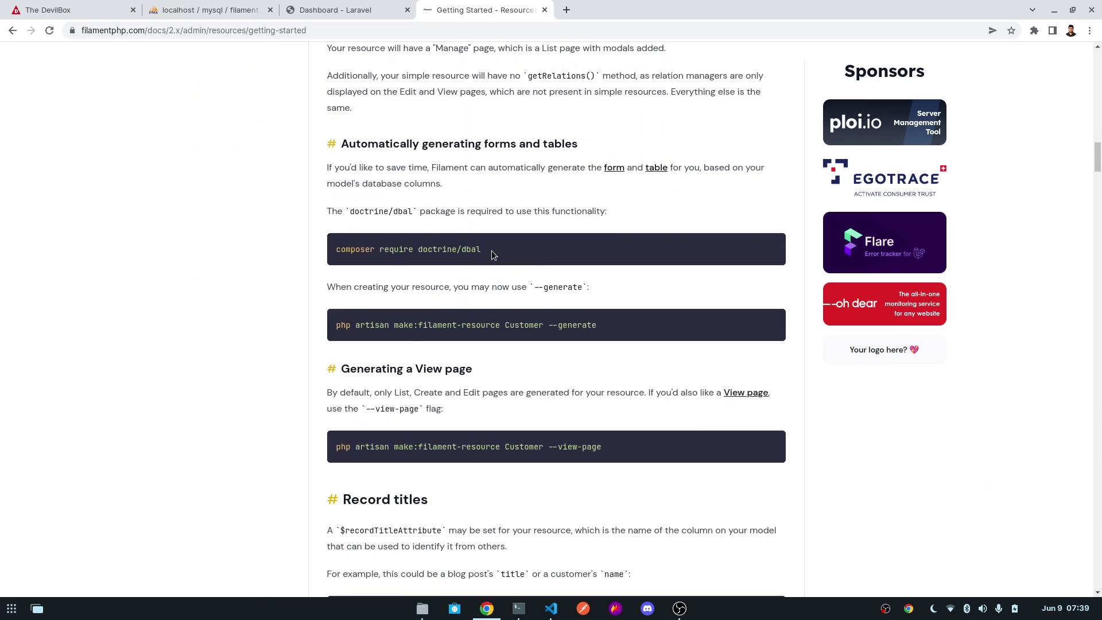
Copy the 'composer require doctrine/dbal' command from 'Automatically generating forms and tables'
{"action": "left_click_drag", "start_coordinate": [492, 250], "coordinate": [320, 253]}
{"action": "left_click", "coordinate": [348, 146]}
{"action": "left_click_drag", "start_coordinate": [343, 146], "coordinate": [593, 152]}
{"action": "left_click_drag", "start_coordinate": [485, 252], "coordinate": [337, 250]}
{"action": "right_click", "coordinate": [336, 250]}
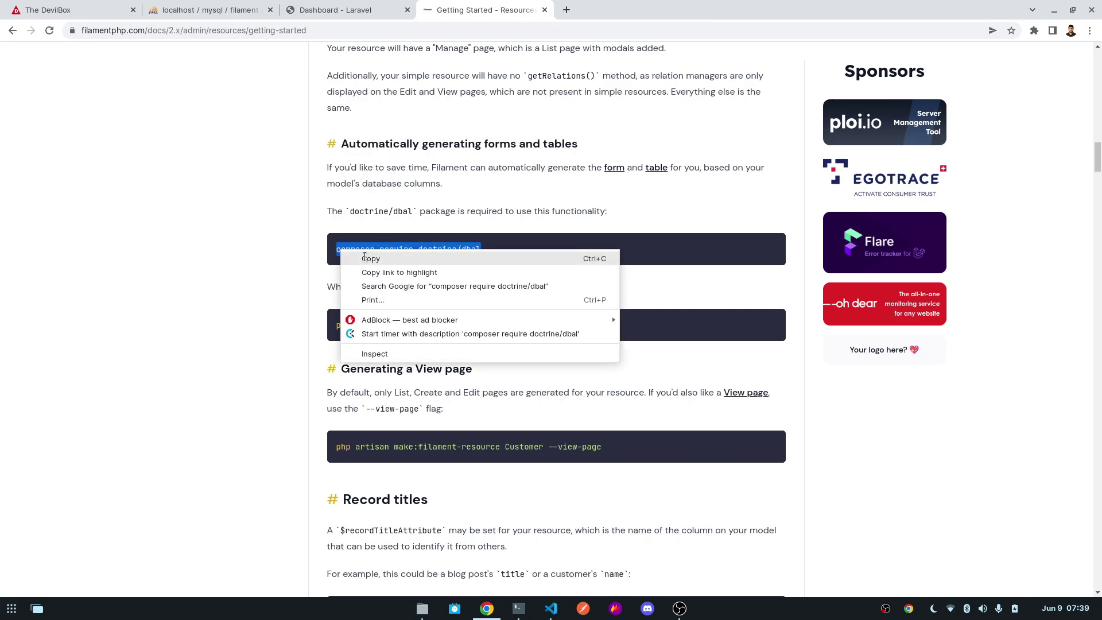
{"action": "left_click", "coordinate": [366, 255]}
Paste and run 'composer require doctrine/dbal' in Terminal, then return to the Filament docs
{"action": "left_click", "coordinate": [518, 609]}
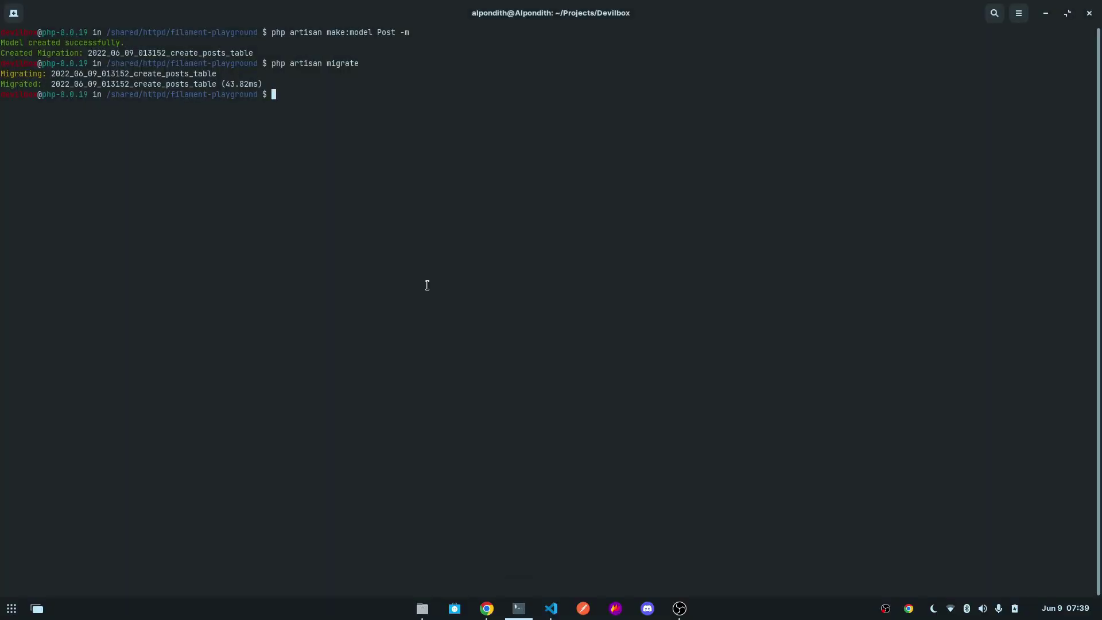
{"action": "right_click", "coordinate": [294, 105]}
{"action": "left_click", "coordinate": [316, 147]}
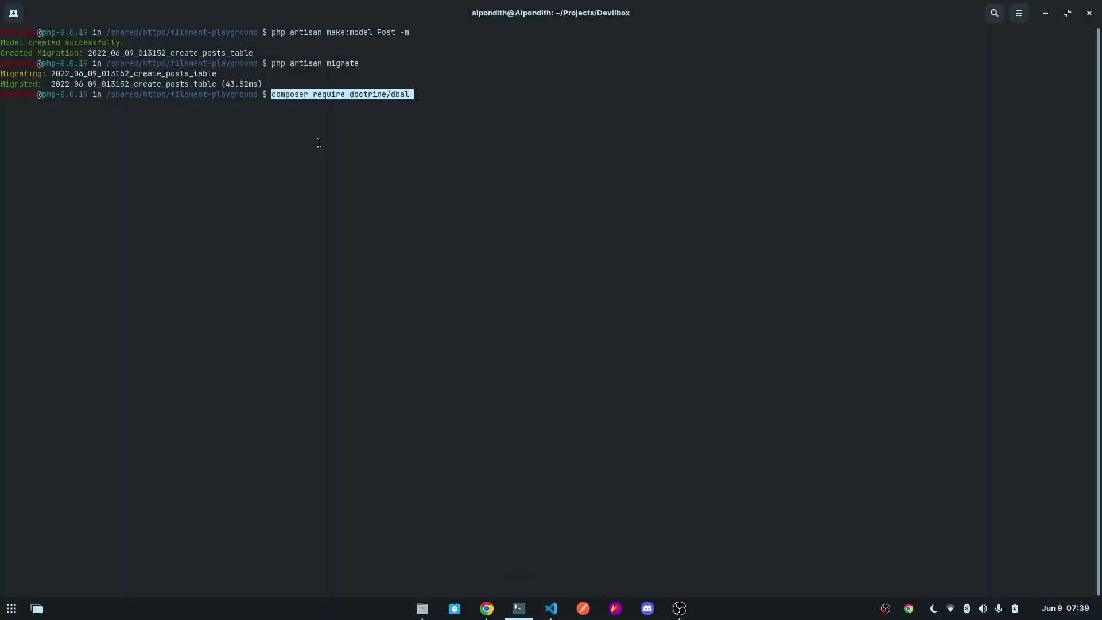
{"action": "key", "text": "Return"}
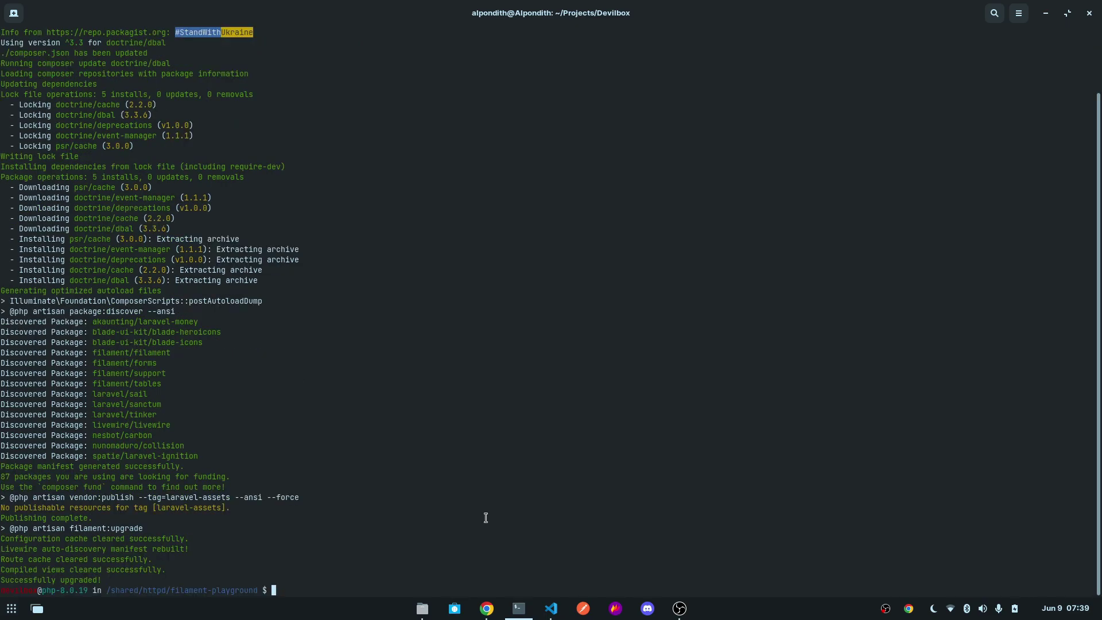
{"action": "left_click", "coordinate": [486, 608]}
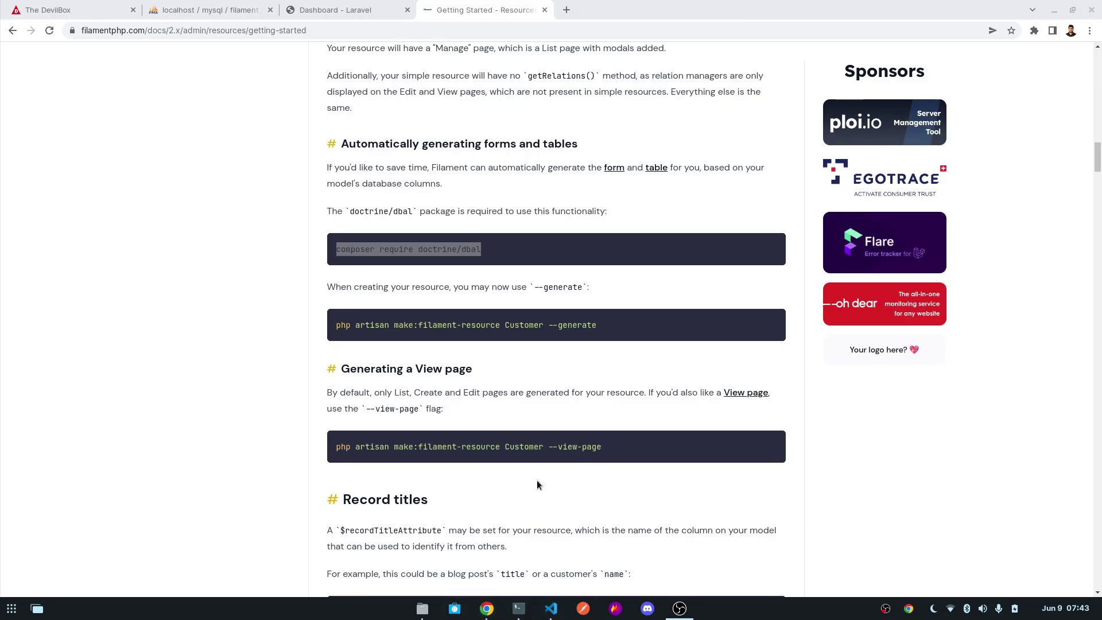
Paste the docs' make:filament-resource command into Terminal, replacing Customer with Post
{"action": "left_click_drag", "start_coordinate": [597, 326], "coordinate": [336, 324]}
{"action": "right_click", "coordinate": [349, 326]}
{"action": "left_click", "coordinate": [364, 333]}
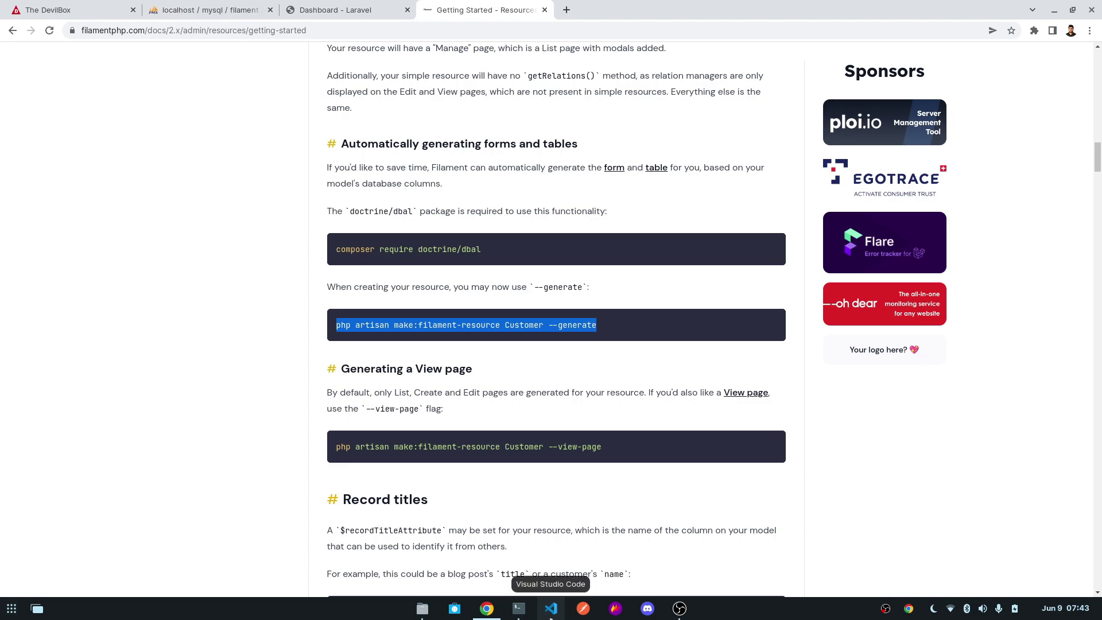
{"action": "left_click", "coordinate": [520, 611]}
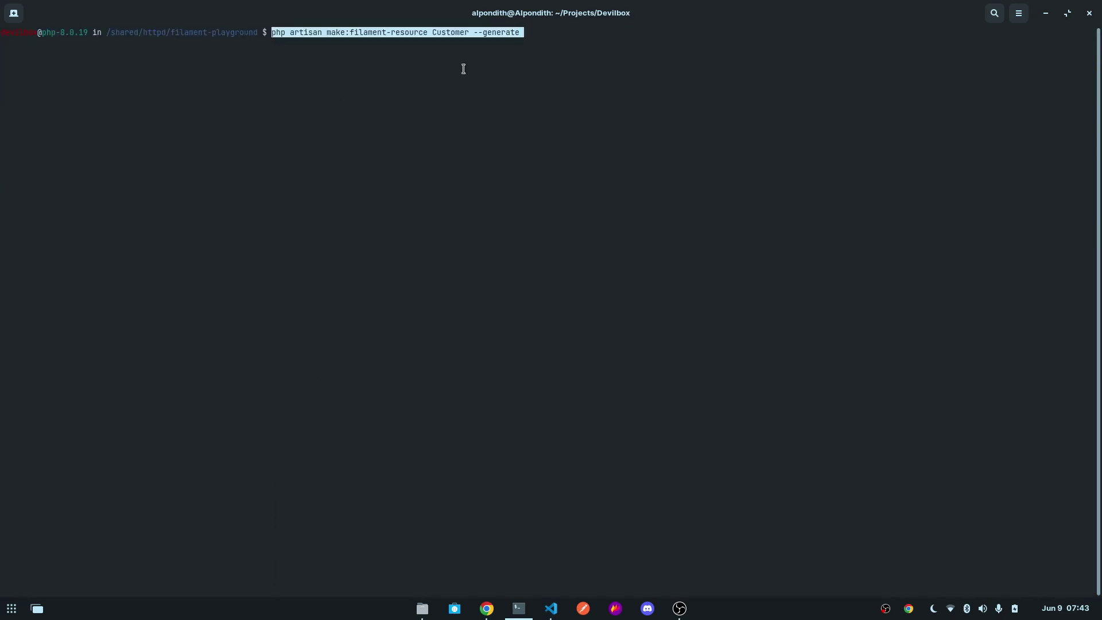
{"action": "key", "text": "Left"}
{"action": "key", "text": "Left"}
{"action": "key", "text": "Left"}
{"action": "key", "text": "Left"}
{"action": "key", "text": "Left"}
{"action": "key", "text": "Left"}
{"action": "key", "text": "Left"}
{"action": "key", "text": "Left"}
{"action": "key", "text": "Left"}
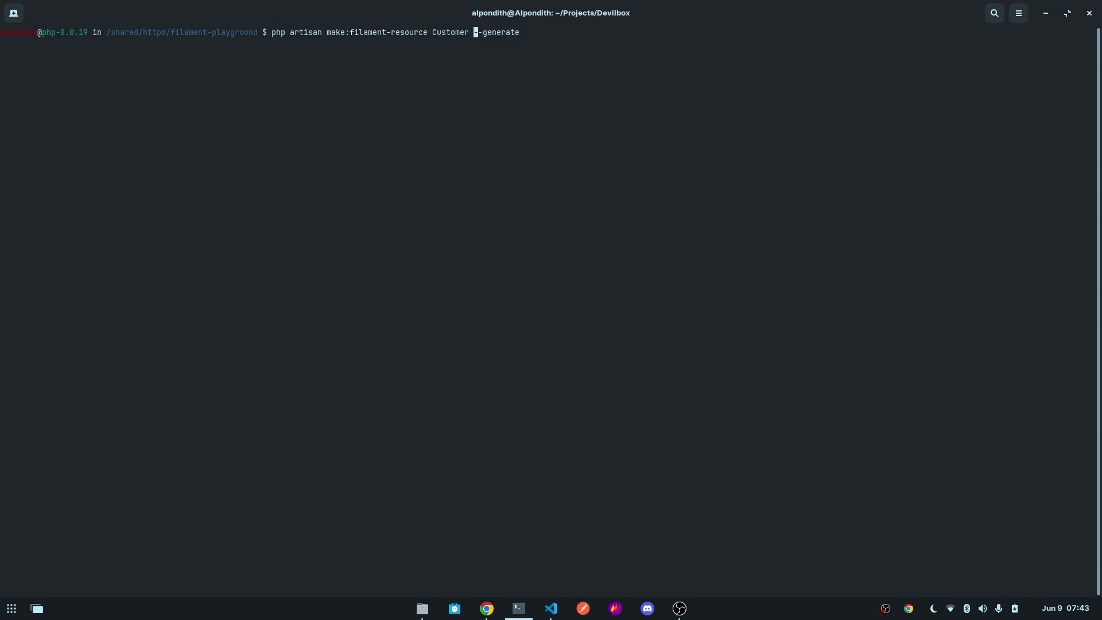
{"action": "key", "text": "Left"}
{"action": "key", "text": "BackSpace"}
{"action": "key", "text": "BackSpace"}
{"action": "key", "text": "BackSpace"}
{"action": "key", "text": "BackSpace"}
{"action": "key", "text": "BackSpace"}
{"action": "key", "text": "BackSpace"}
{"action": "key", "text": "BackSpace"}
{"action": "key", "text": "BackSpace"}
{"action": "type", "text": "Post"}
Add the --view-page flag and run 'make:filament-resource Post --view-page --generate'
{"action": "left_click", "coordinate": [486, 608]}
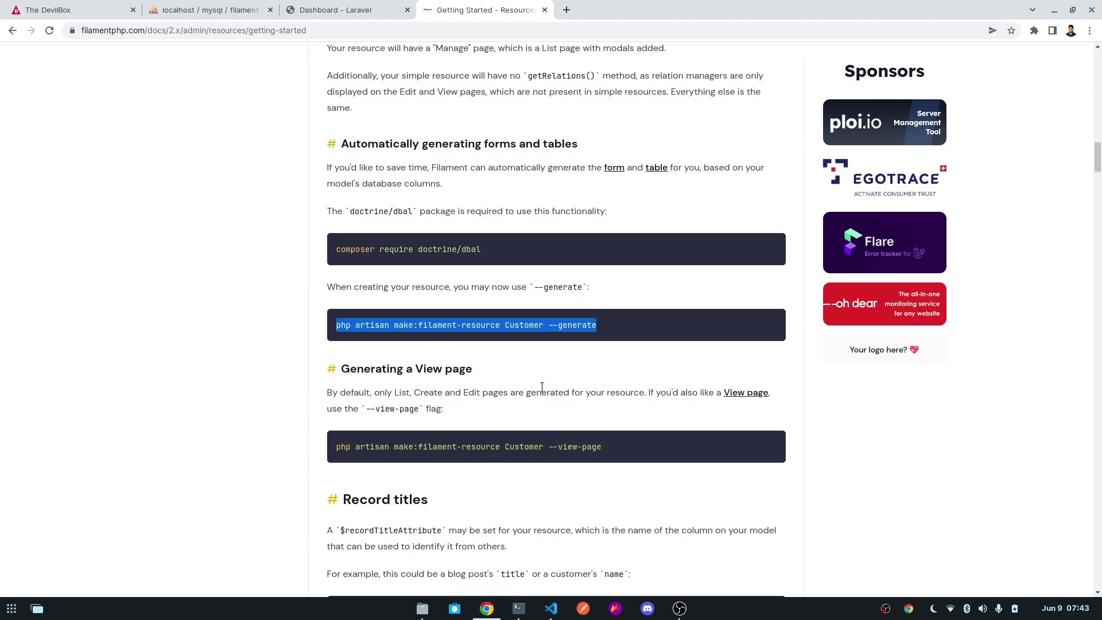
{"action": "left_click_drag", "start_coordinate": [602, 449], "coordinate": [547, 449]}
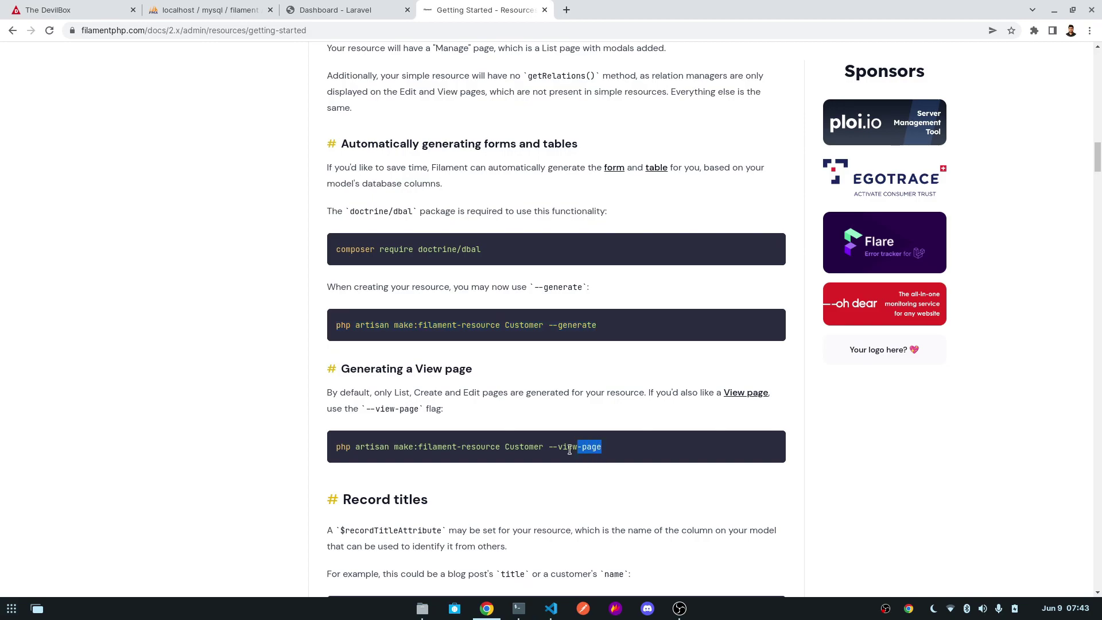
{"action": "left_click", "coordinate": [583, 457]}
{"action": "left_click", "coordinate": [518, 608]}
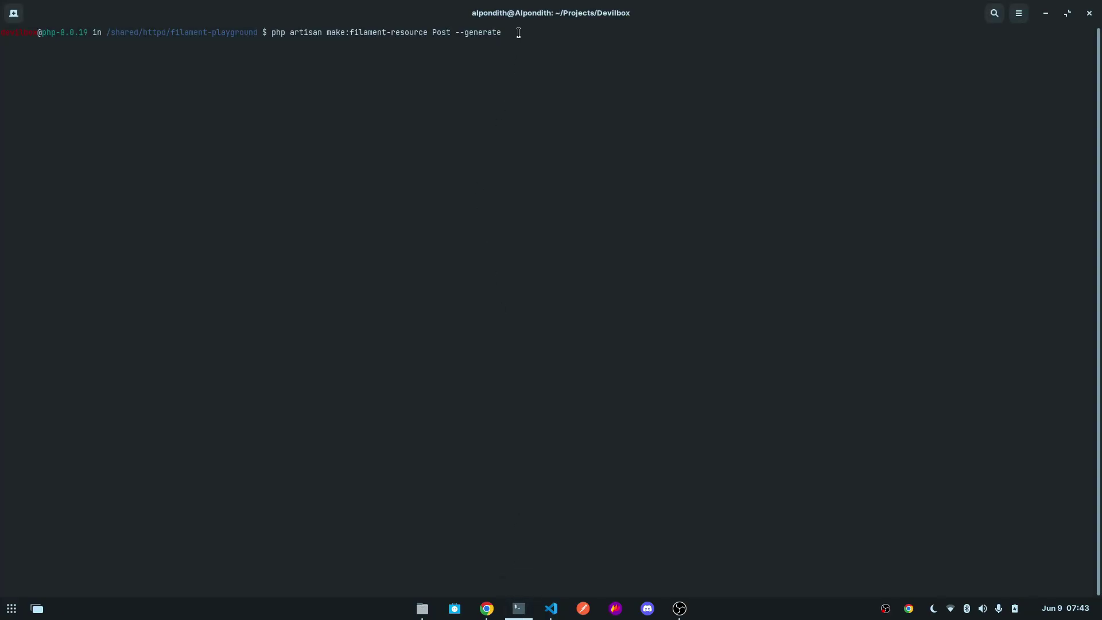
{"action": "key", "text": "Left"}
{"action": "key", "text": "Right"}
{"action": "key", "text": "Right"}
{"action": "key", "text": "Right"}
{"action": "key", "text": "Right"}
{"action": "key", "text": "Right"}
{"action": "key", "text": "Right"}
{"action": "key", "text": "Right"}
{"action": "key", "text": "Right"}
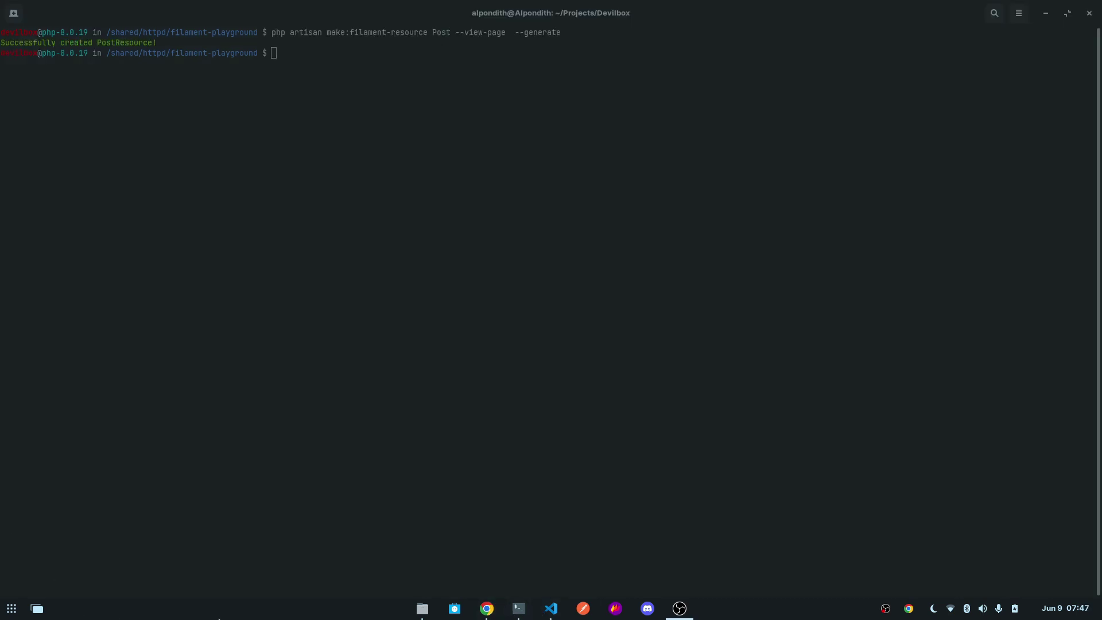
{"action": "left_click", "coordinate": [552, 609]}
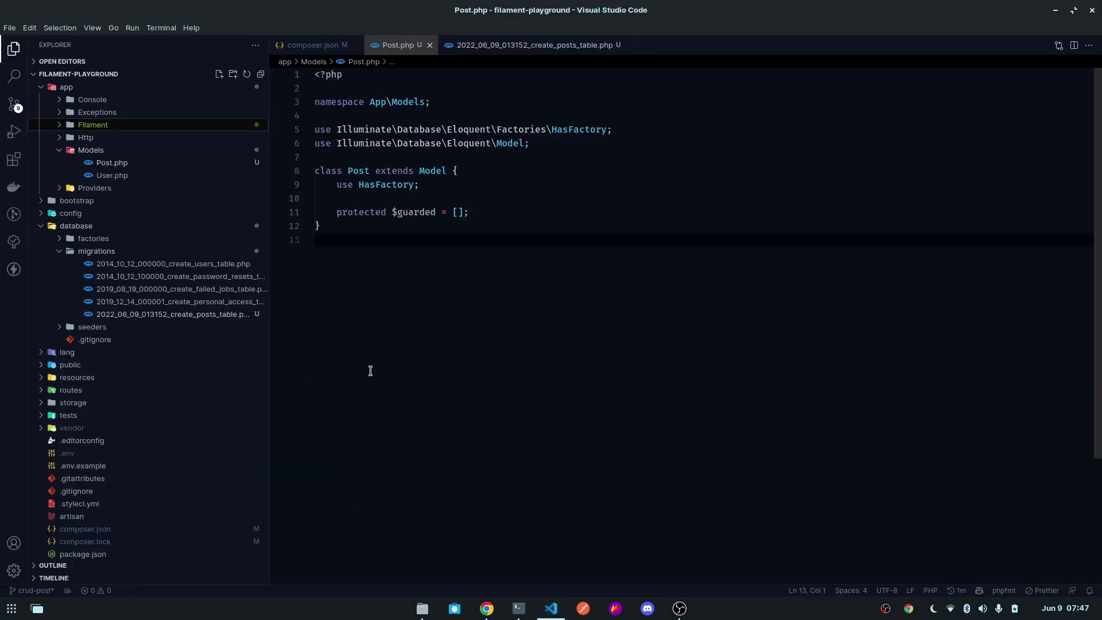
Expand app/Filament/Resources/PostResource/Pages to show CreatePost, EditPost, ListPosts and ViewPost
{"action": "left_click", "coordinate": [91, 125]}
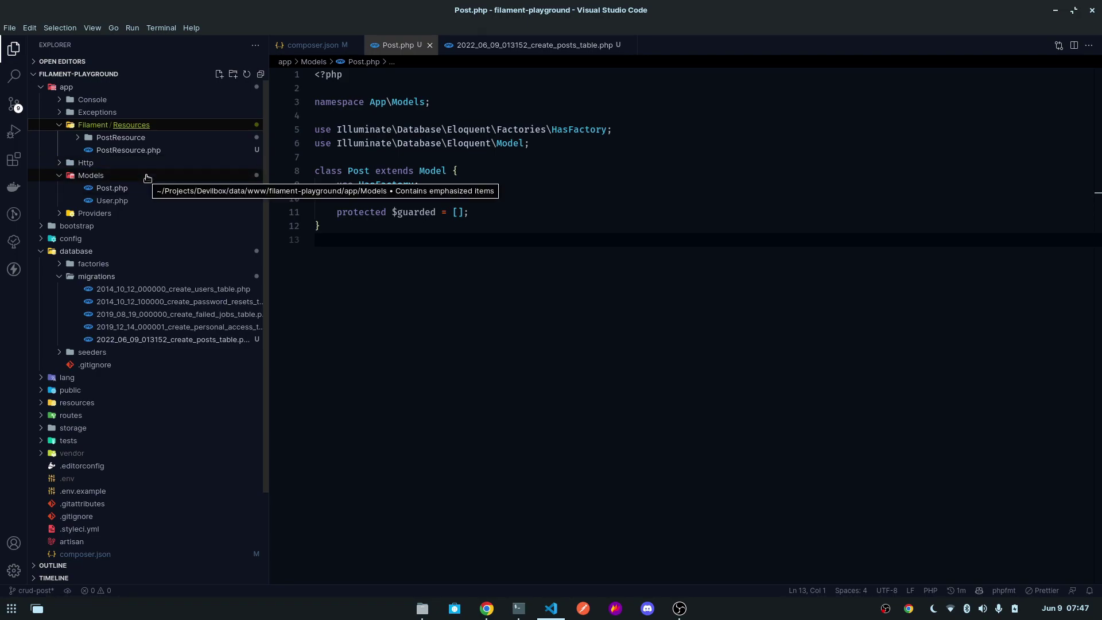
{"action": "left_click", "coordinate": [106, 141]}
{"action": "left_click", "coordinate": [565, 355]}
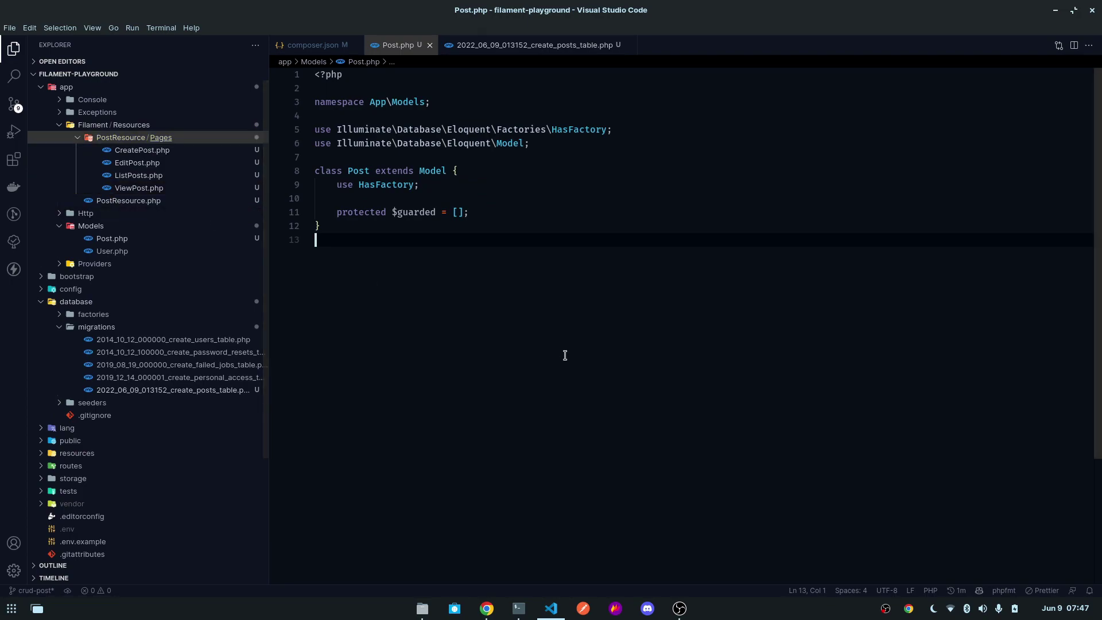
Reload the Filament admin dashboard in the browser and open the Posts list
{"action": "left_click", "coordinate": [487, 609]}
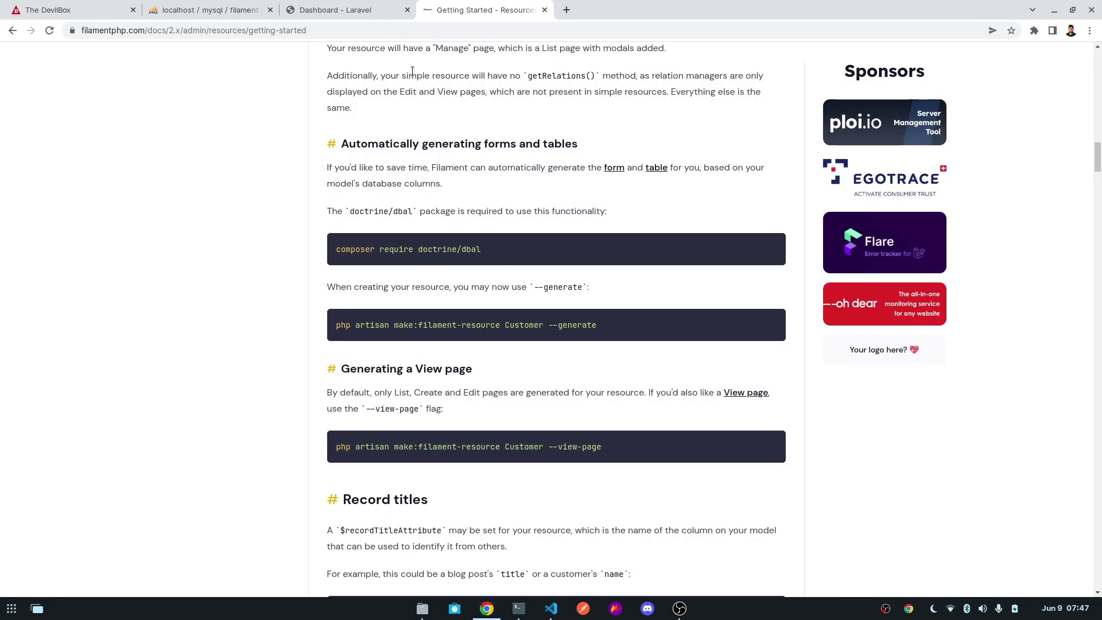
{"action": "left_click", "coordinate": [335, 10]}
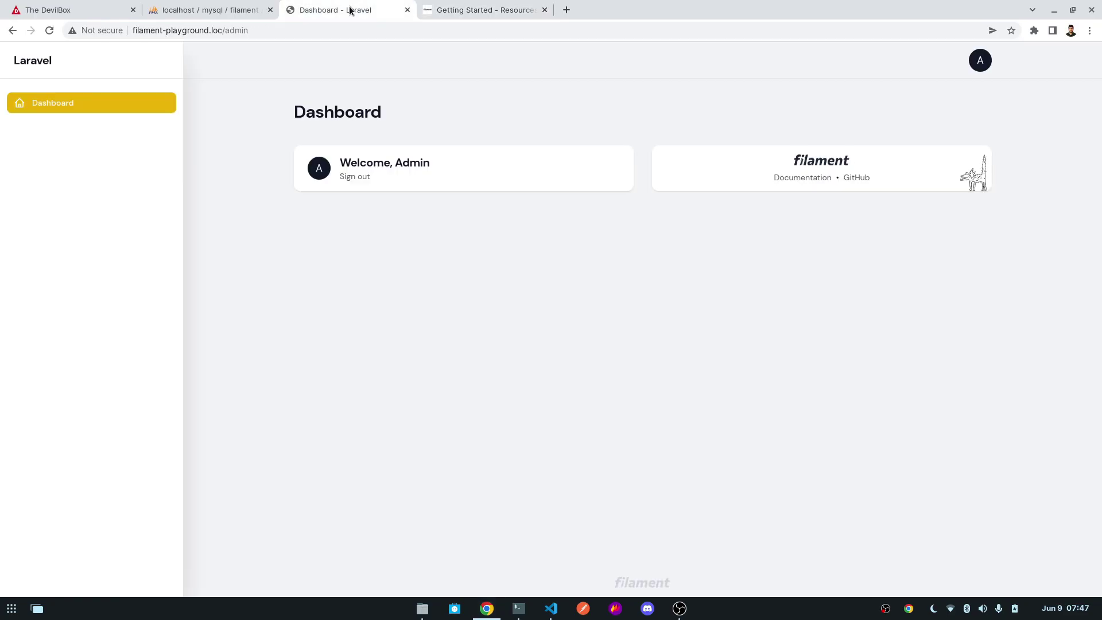
{"action": "left_click", "coordinate": [47, 32]}
{"action": "left_click", "coordinate": [41, 128]}
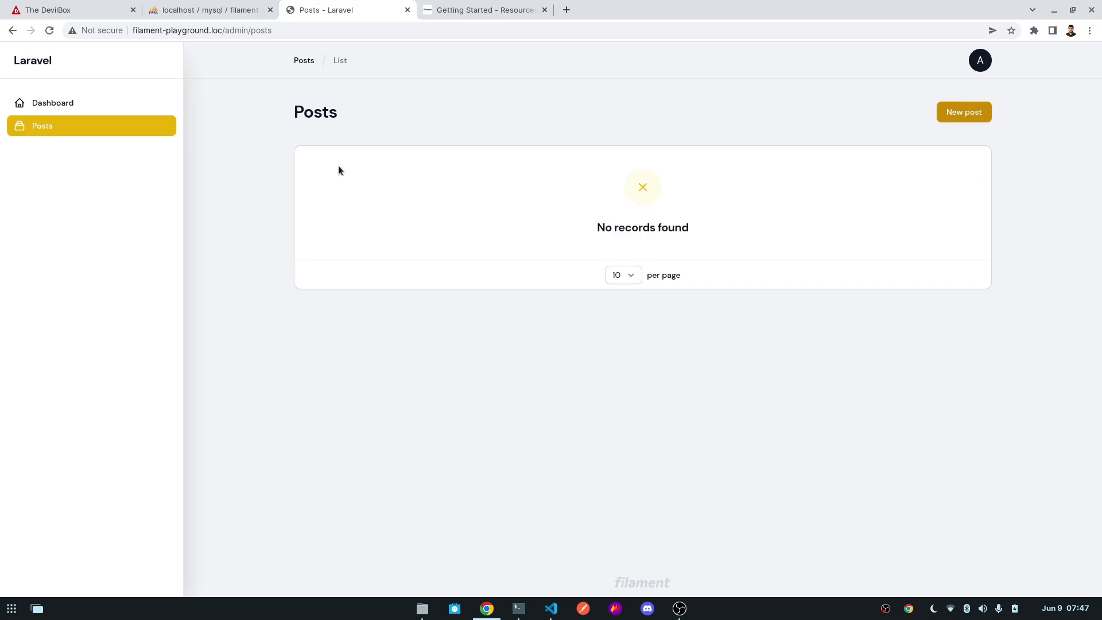
Create a post with title, slug and content 'test', then return to Posts
{"action": "left_click", "coordinate": [964, 114]}
{"action": "left_click", "coordinate": [475, 170]}
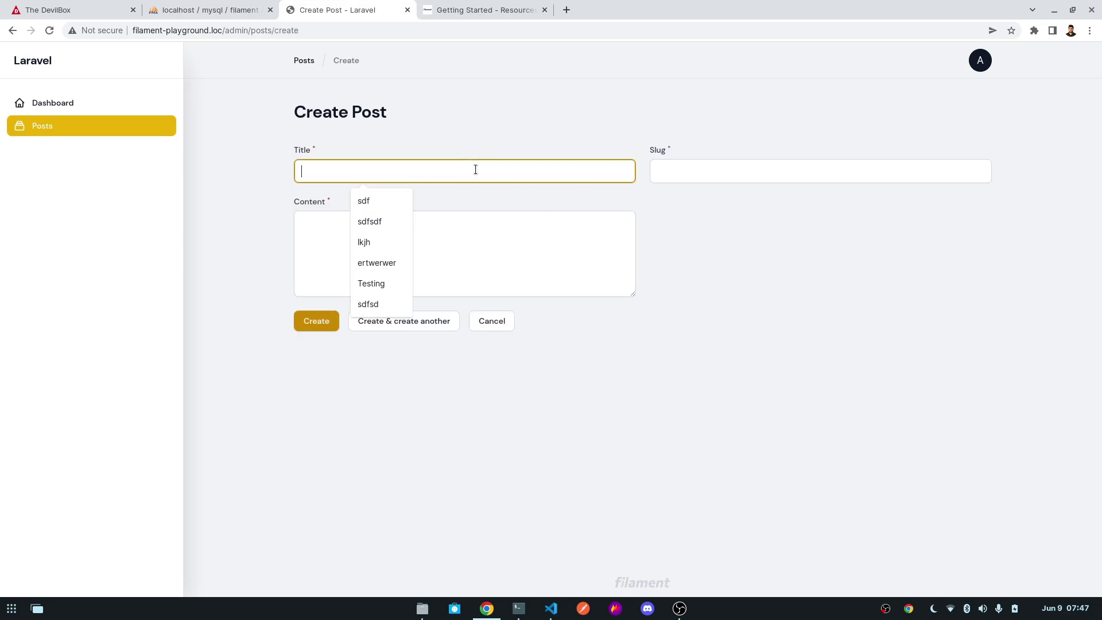
{"action": "type", "text": "tes"}
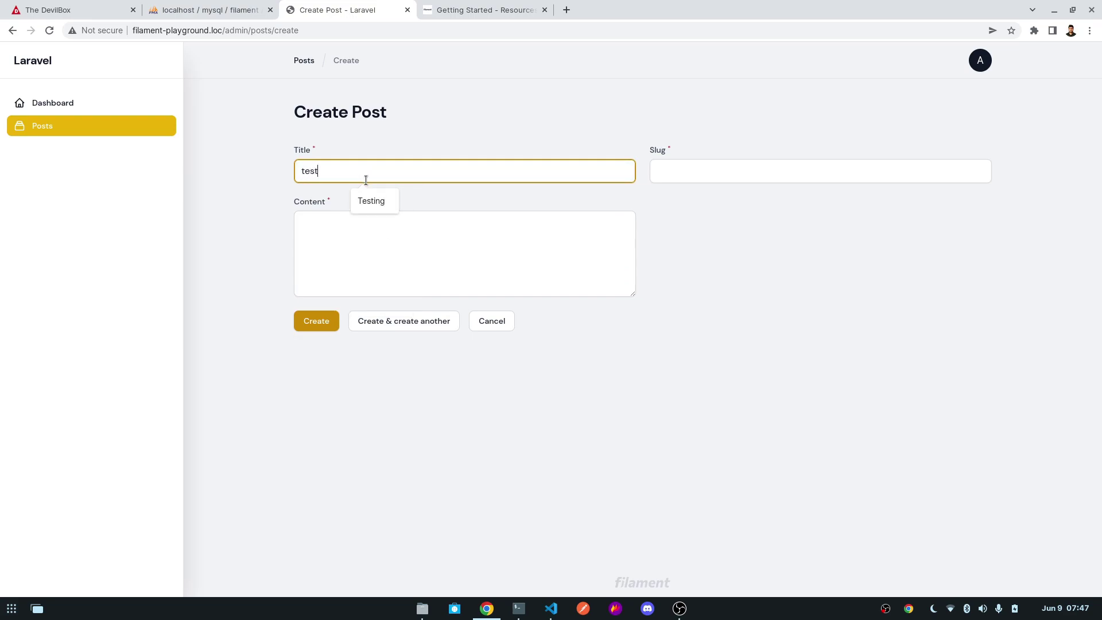
{"action": "type", "text": "t"}
{"action": "left_click", "coordinate": [731, 175]}
{"action": "type", "text": "t"}
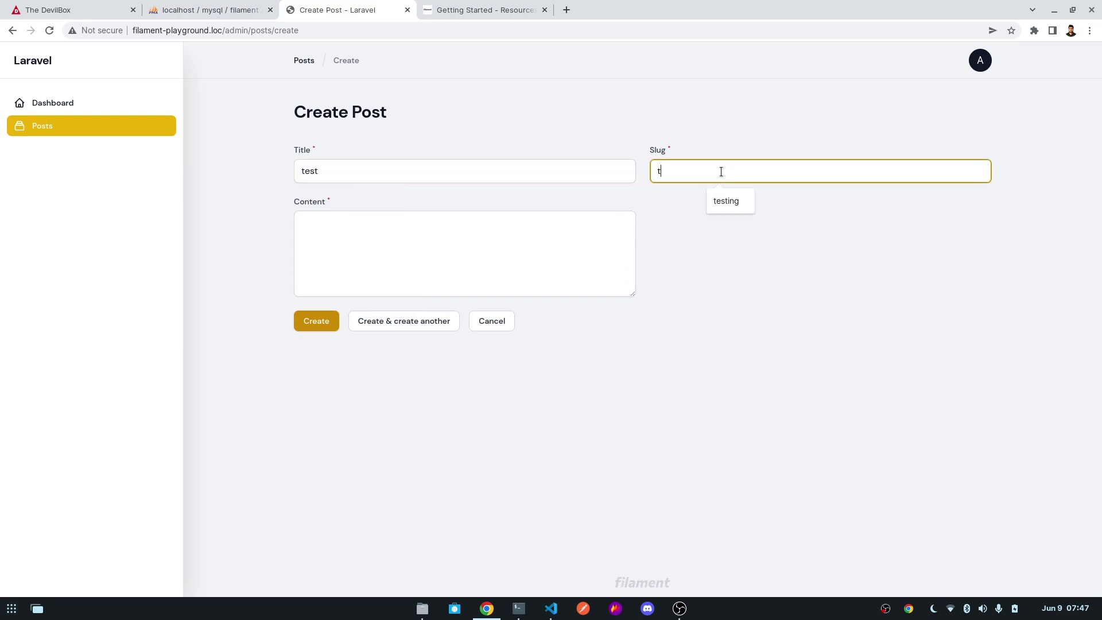
{"action": "type", "text": "est"}
{"action": "left_click", "coordinate": [511, 249]}
{"action": "type", "text": "te"}
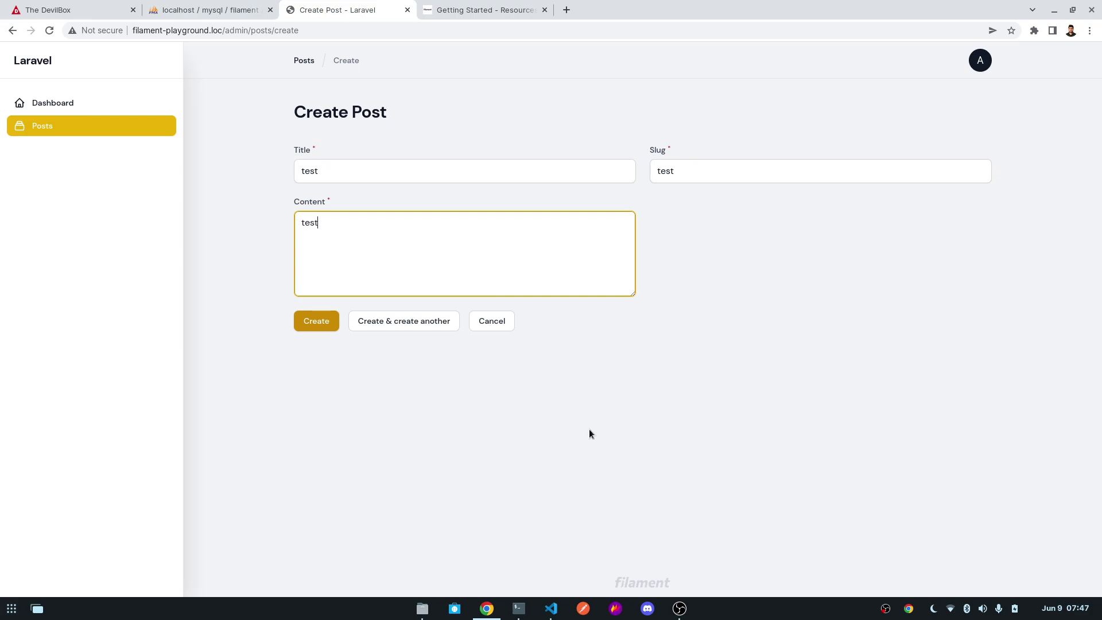
{"action": "left_click", "coordinate": [313, 322]}
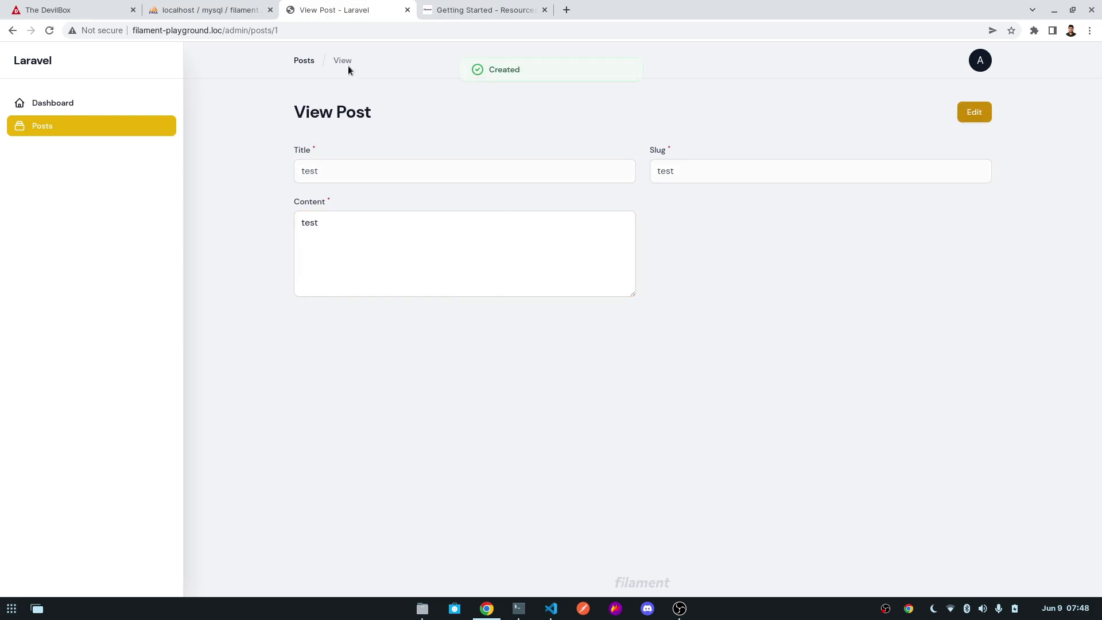
{"action": "left_click", "coordinate": [300, 61]}
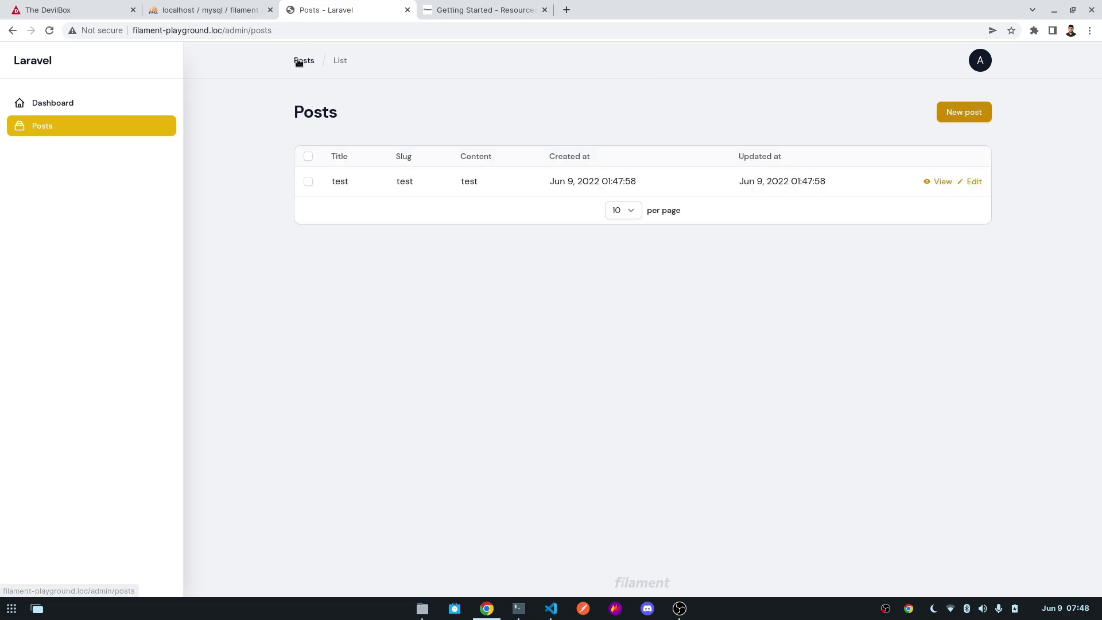
Create post 'test 2' with its title copied into the slug, using Create & create another
{"action": "left_click", "coordinate": [963, 114]}
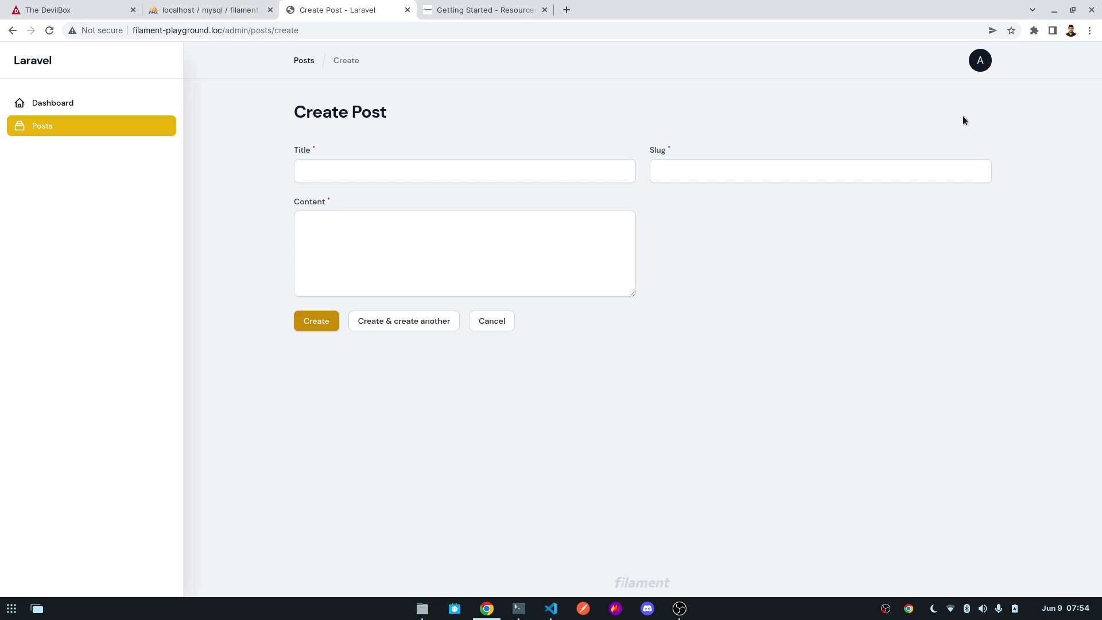
{"action": "left_click", "coordinate": [485, 174]}
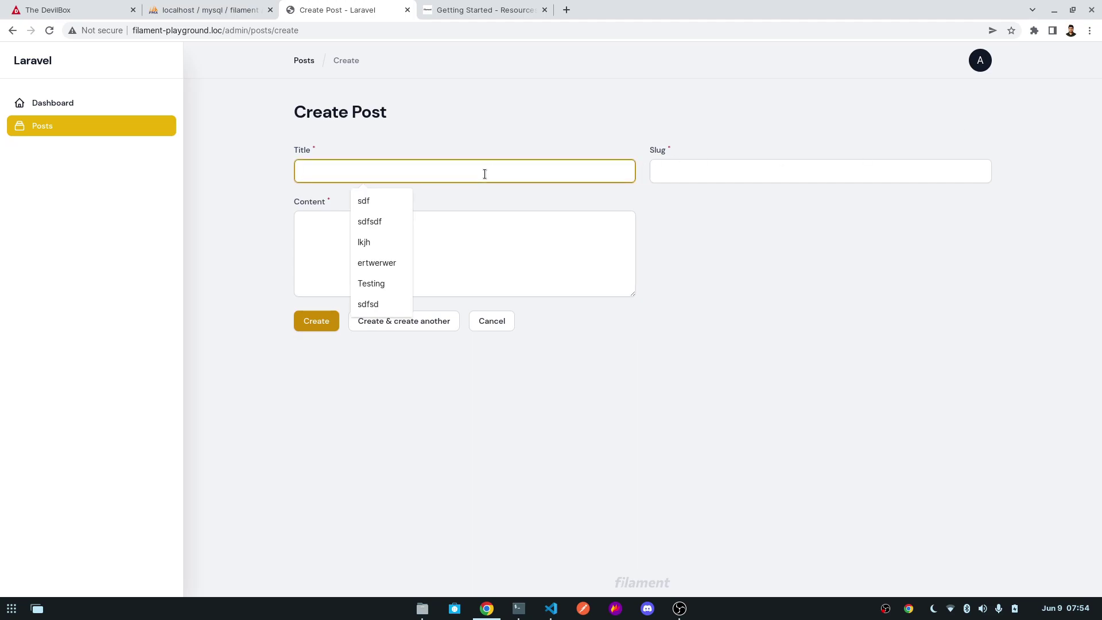
{"action": "type", "text": "test"}
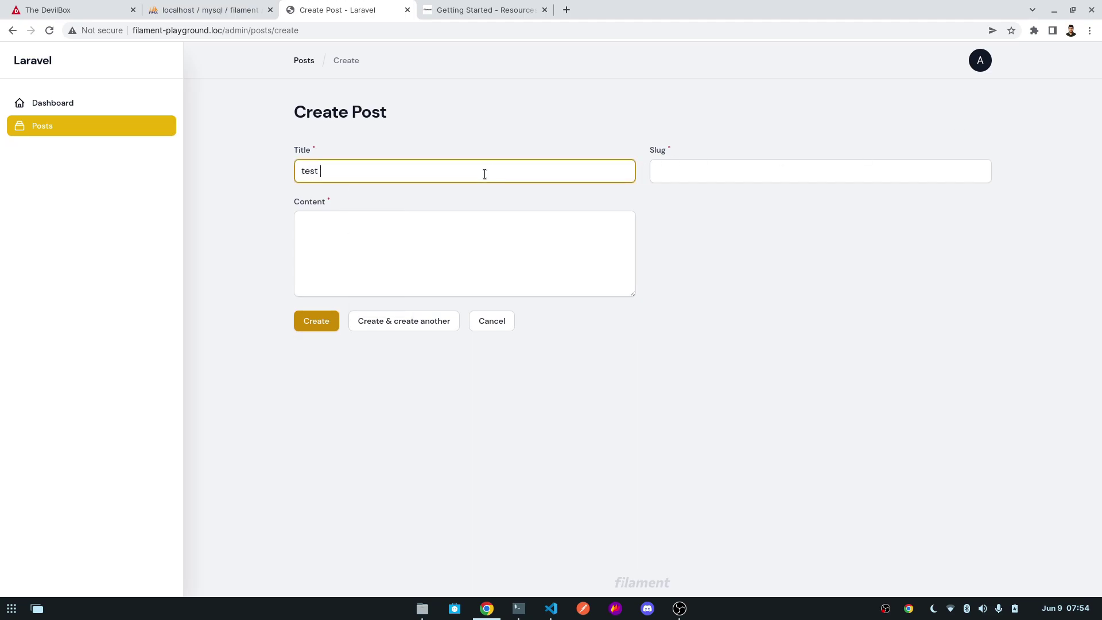
{"action": "type", "text": " 2"}
{"action": "left_click_drag", "start_coordinate": [505, 173], "coordinate": [219, 169]}
{"action": "key", "text": "ctrl+c"}
{"action": "left_click", "coordinate": [772, 163]}
{"action": "key", "text": "ctrl+v"}
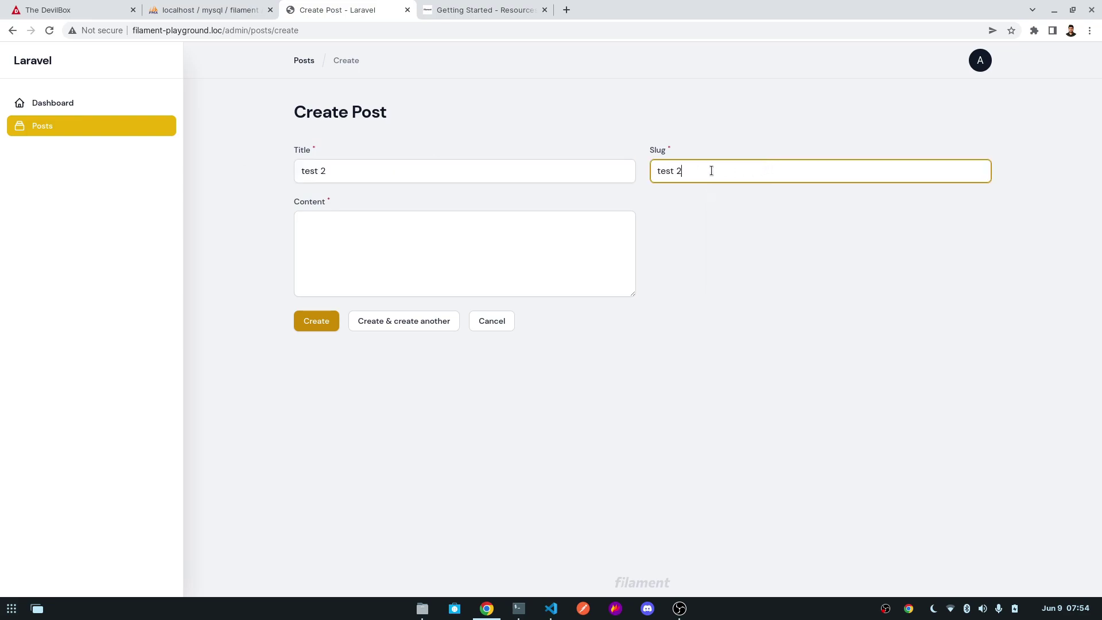
{"action": "left_click", "coordinate": [448, 251]}
{"action": "type", "text": "dsfsdfsdfs"}
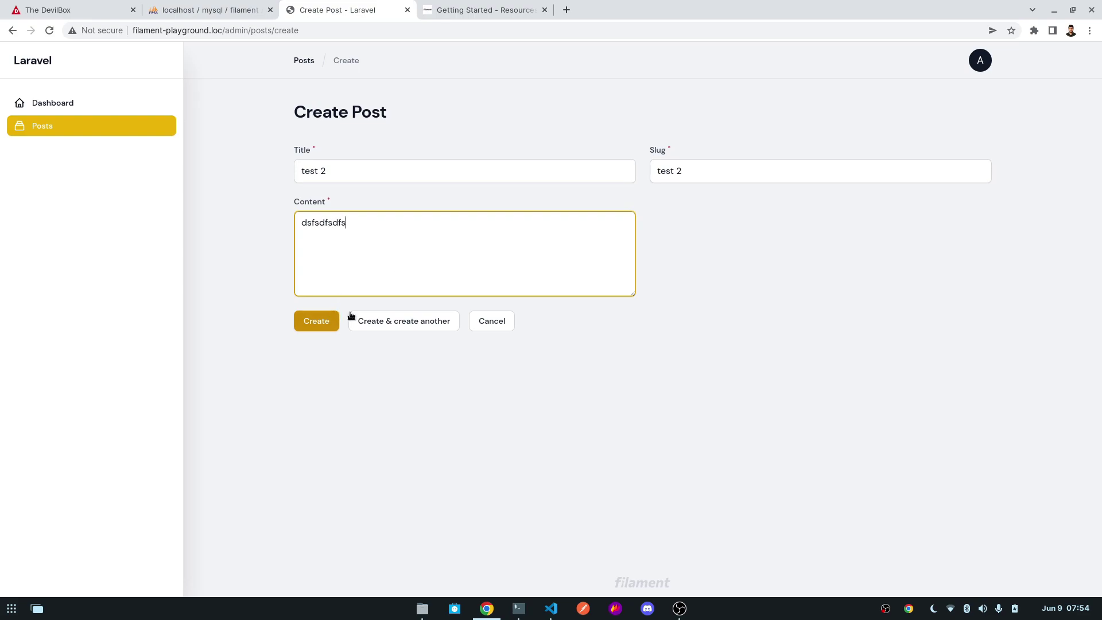
{"action": "type", "text": "df"}
{"action": "left_click", "coordinate": [400, 330]}
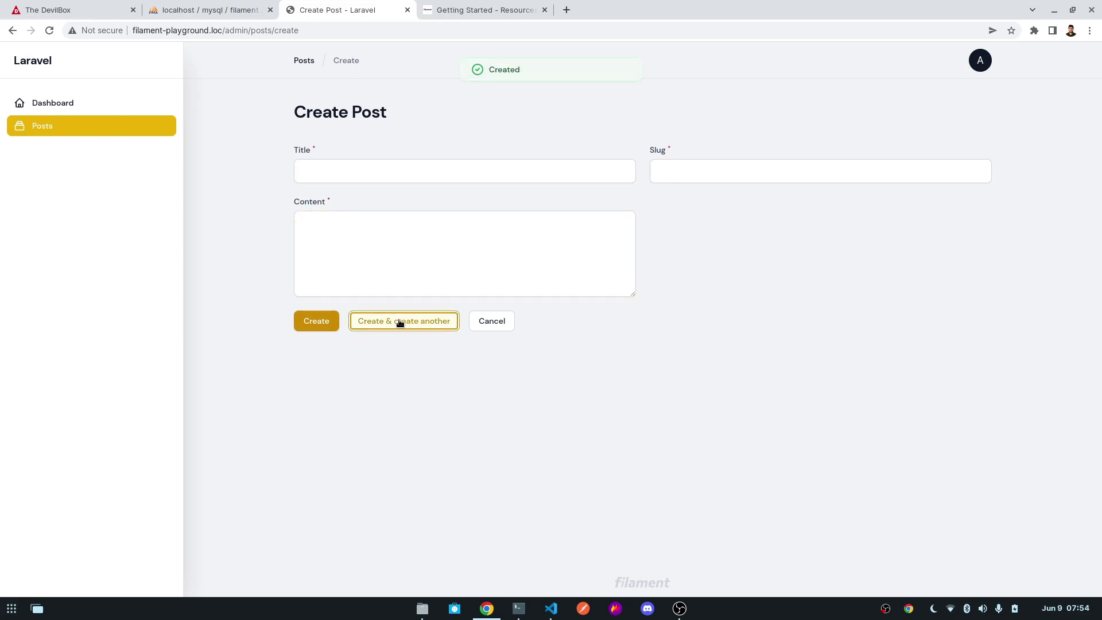
Create the post 'werfsdf' and go back to the Posts list
{"action": "left_click", "coordinate": [366, 175]}
{"action": "type", "text": "we"}
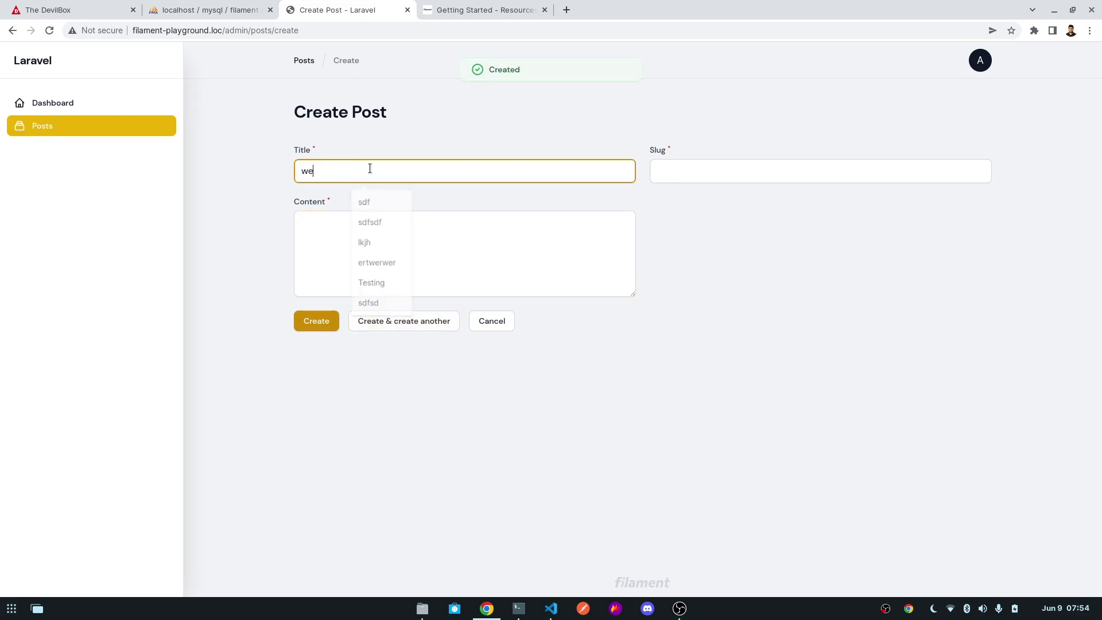
{"action": "type", "text": "rfsdf"}
{"action": "left_click", "coordinate": [695, 178]}
{"action": "type", "text": "sdfsdf"}
{"action": "left_click", "coordinate": [473, 234]}
{"action": "type", "text": "sdfsdfsdf"}
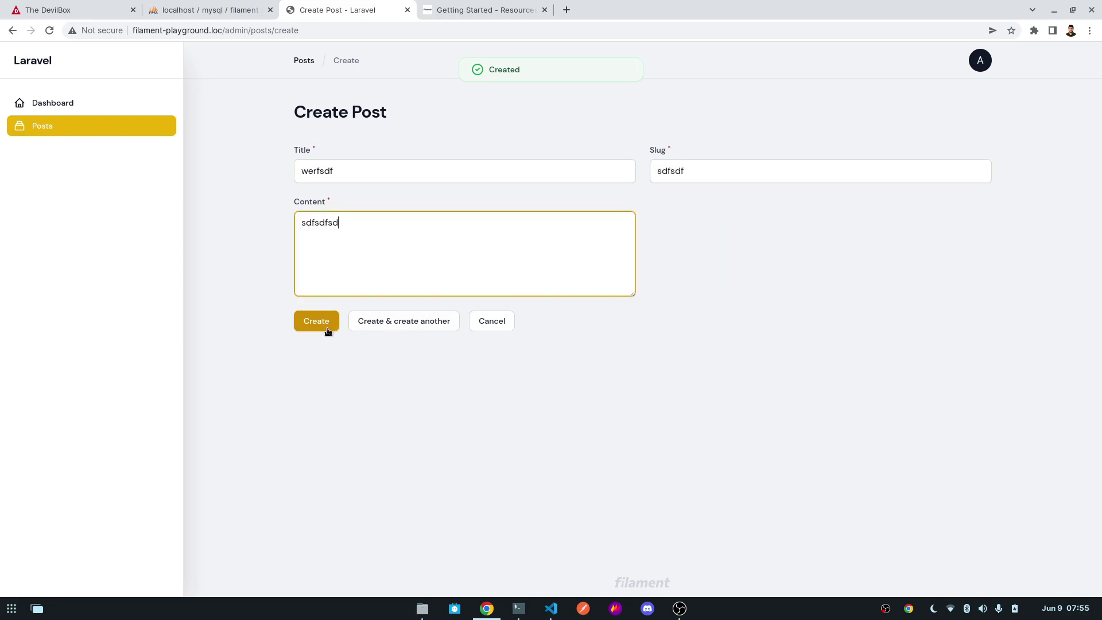
{"action": "left_click", "coordinate": [321, 320]}
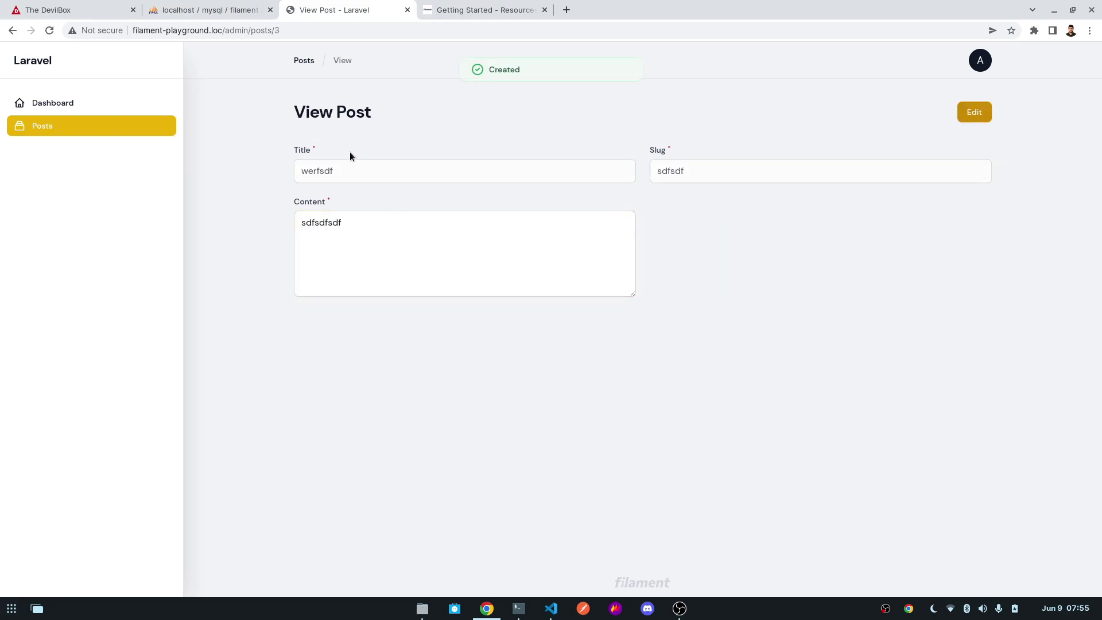
{"action": "left_click", "coordinate": [68, 129]}
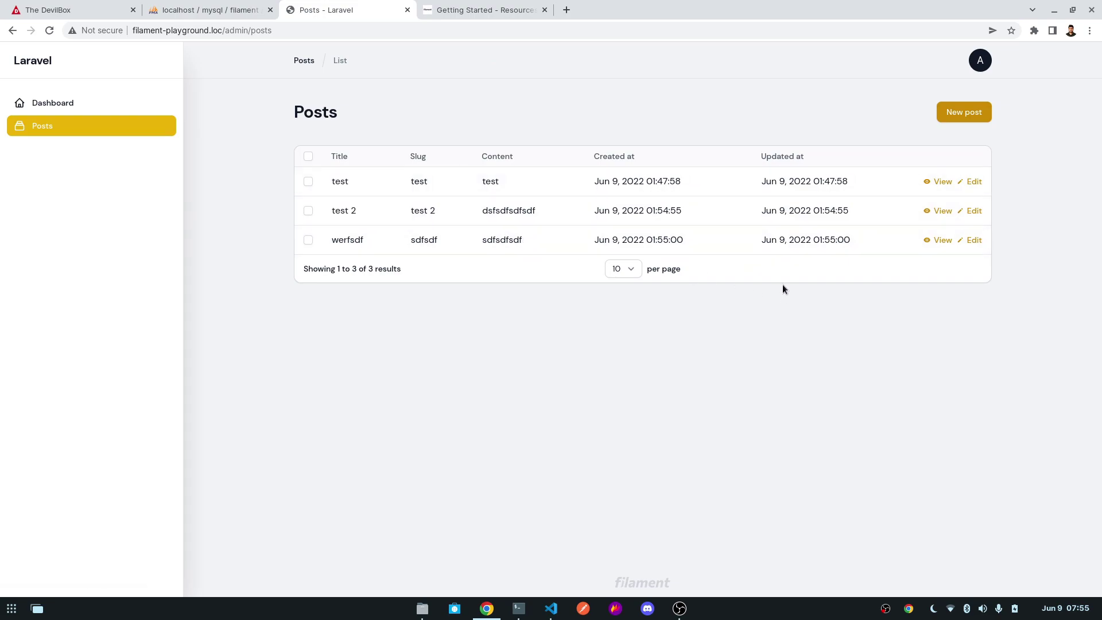
Change the test post's content to 'test sdfsdf', save it, and return to Posts
{"action": "left_click", "coordinate": [970, 182]}
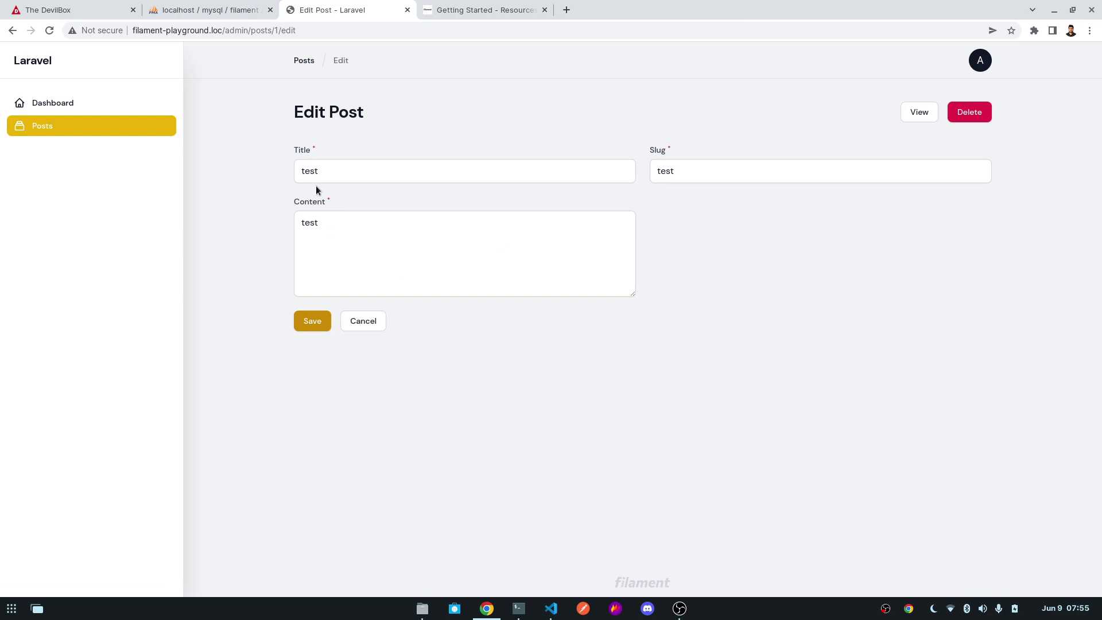
{"action": "left_click", "coordinate": [336, 227]}
{"action": "type", "text": "s"}
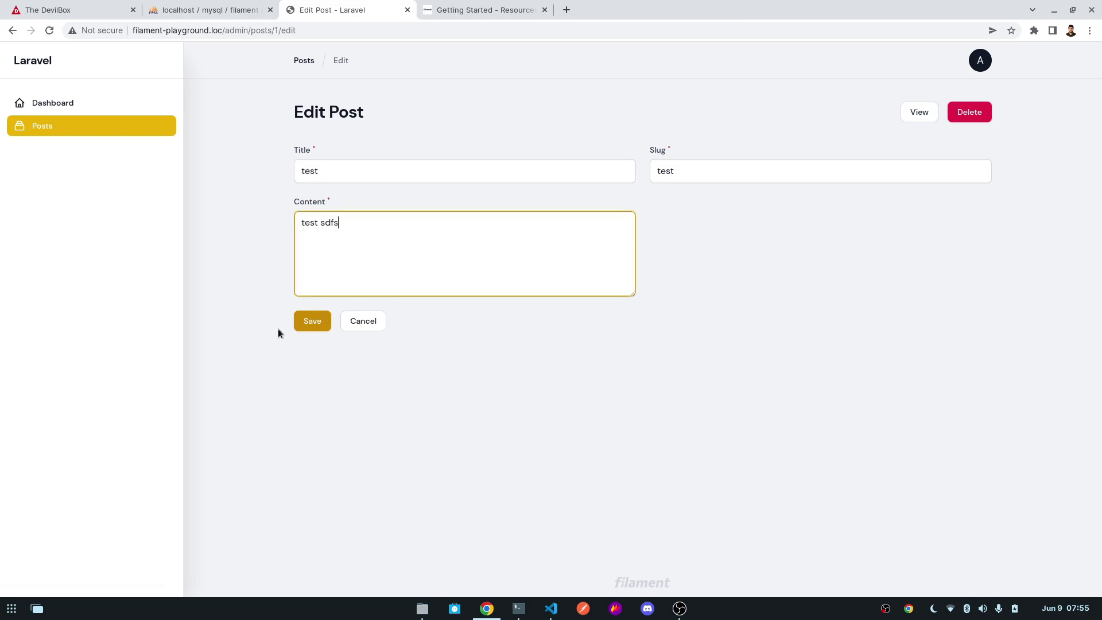
{"action": "type", "text": "df"}
{"action": "left_click", "coordinate": [310, 322]}
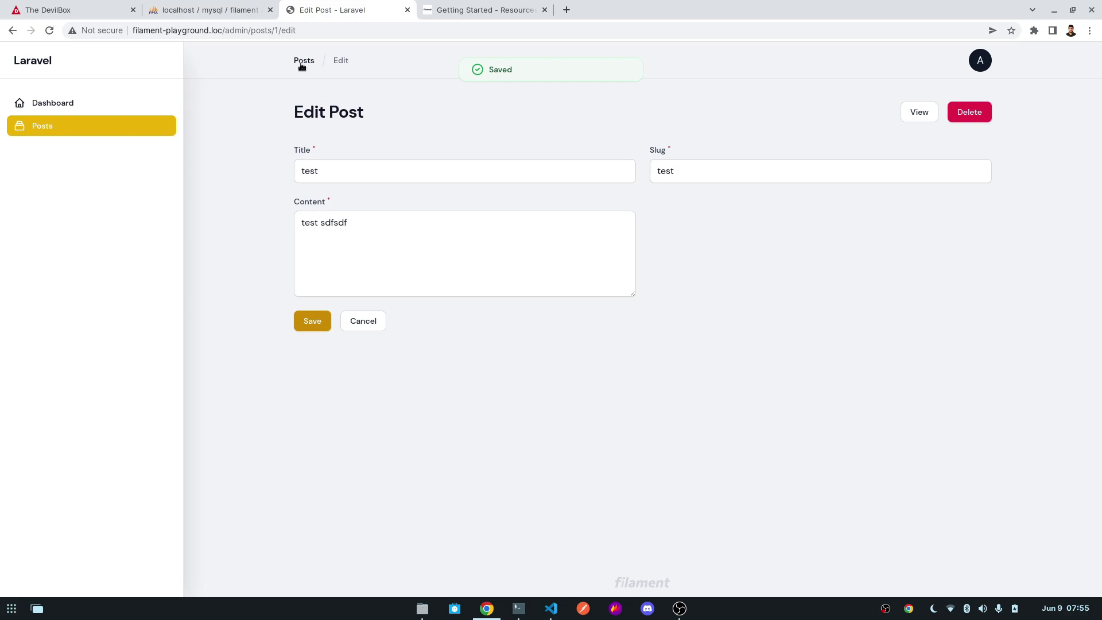
{"action": "left_click", "coordinate": [302, 62]}
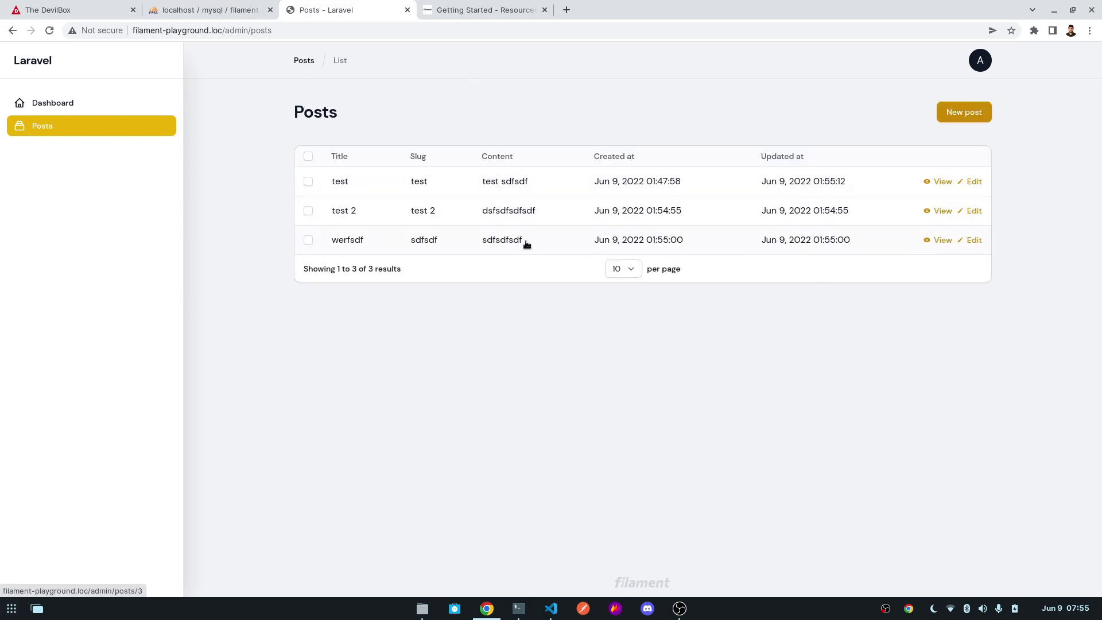
Delete the test post from its edit page and confirm the deletion
{"action": "left_click", "coordinate": [976, 181]}
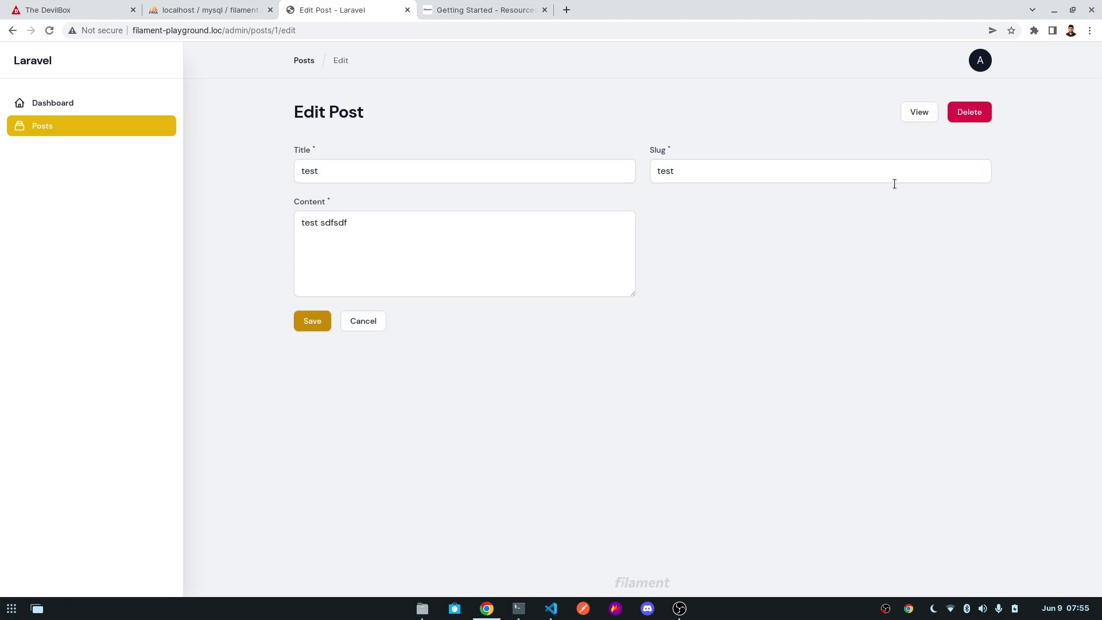
{"action": "left_click", "coordinate": [967, 118]}
{"action": "left_click", "coordinate": [591, 354]}
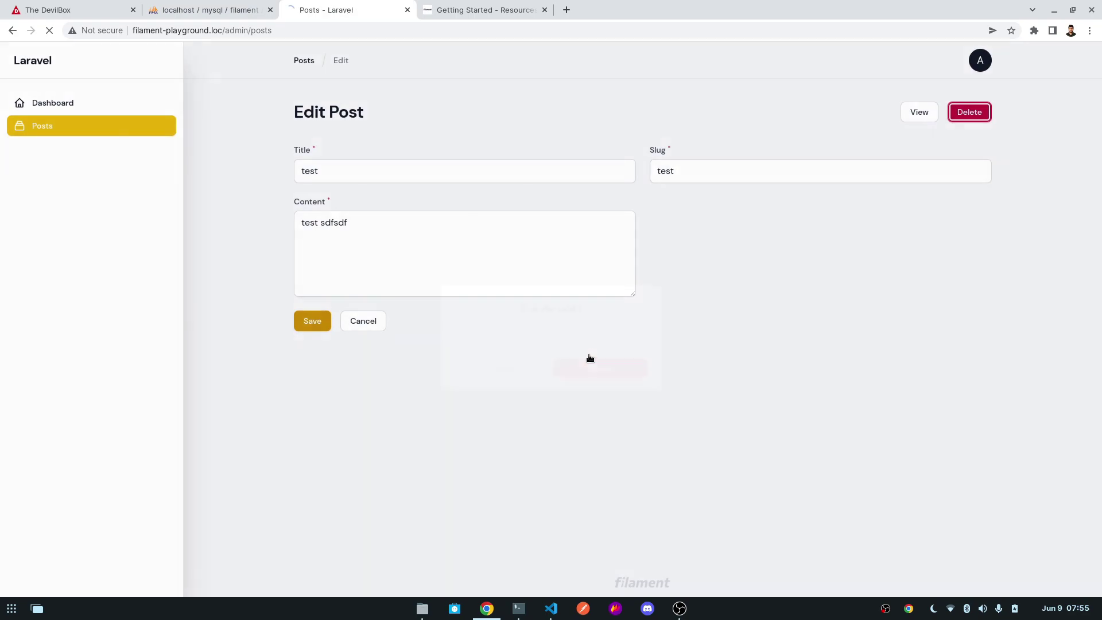